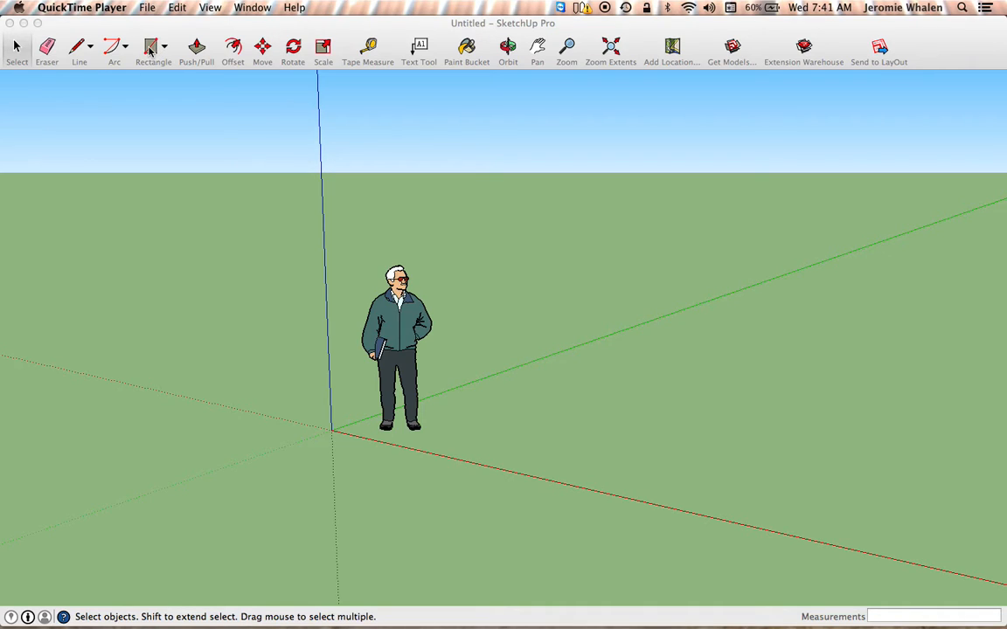
Step: Draw a 10' by 10' rectangle on the ground beyond the standing figure, between the red and green axes
{"action": "left_click", "coordinate": [151, 49]}
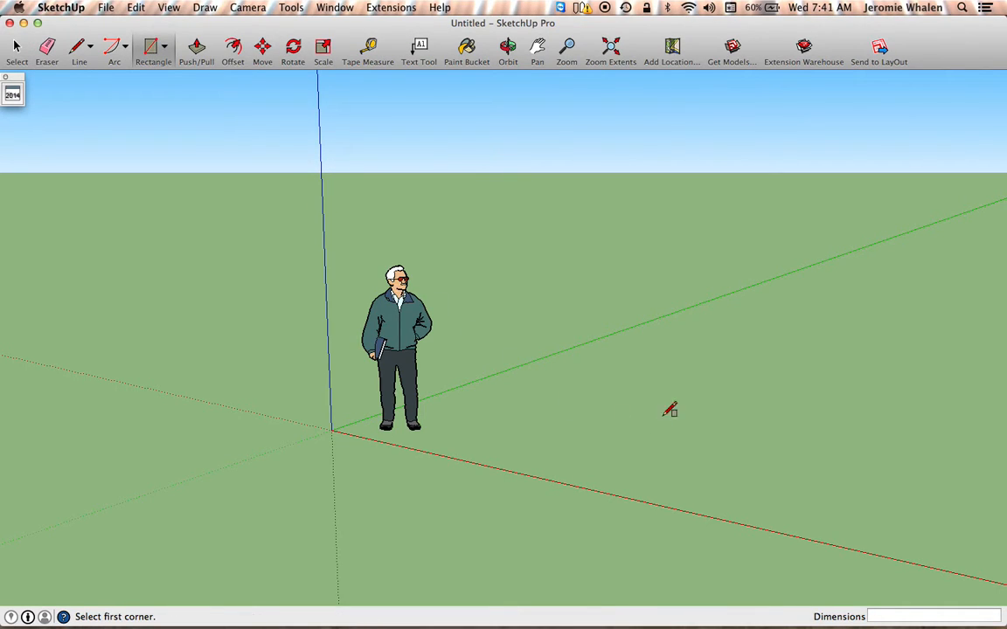
{"action": "left_click", "coordinate": [658, 346]}
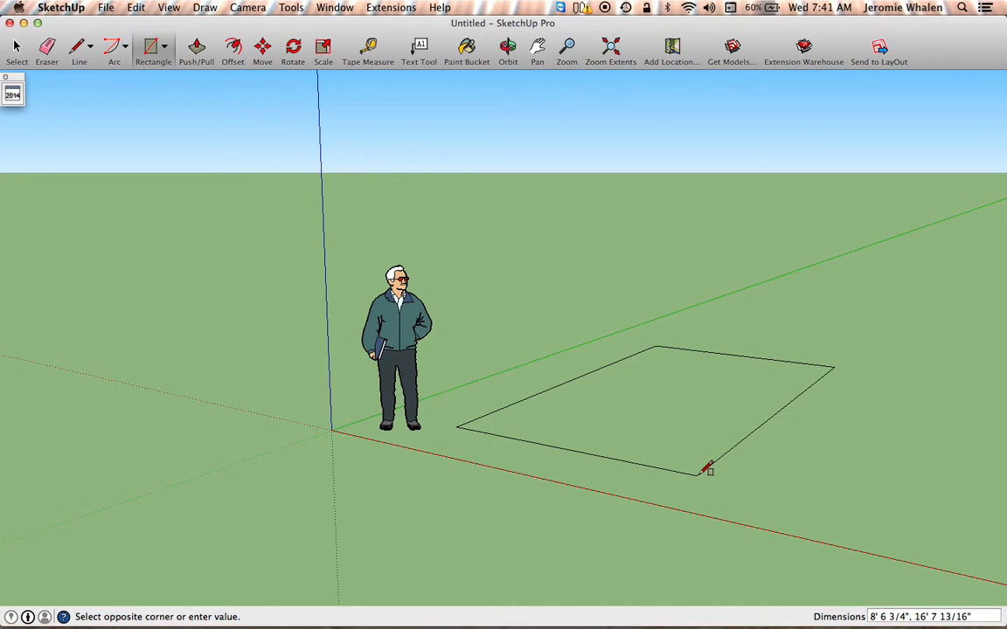
{"action": "type", "text": "01"}
{"action": "key", "text": "BackSpace"}
{"action": "key", "text": "BackSpace"}
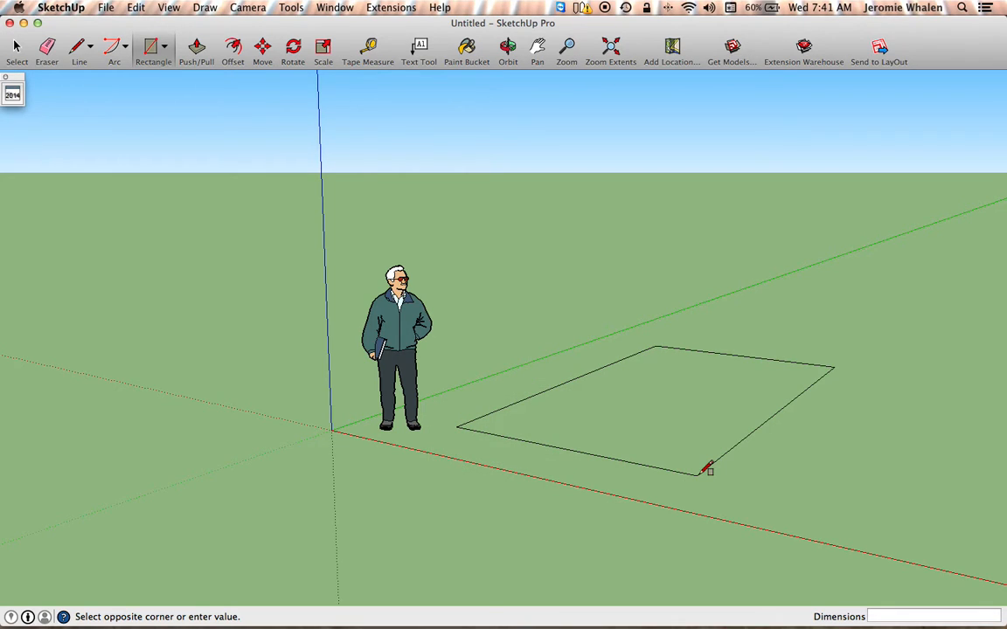
{"action": "type", "text": "10' ,"}
{"action": "type", "text": "10"}
{"action": "key", "text": "Return"}
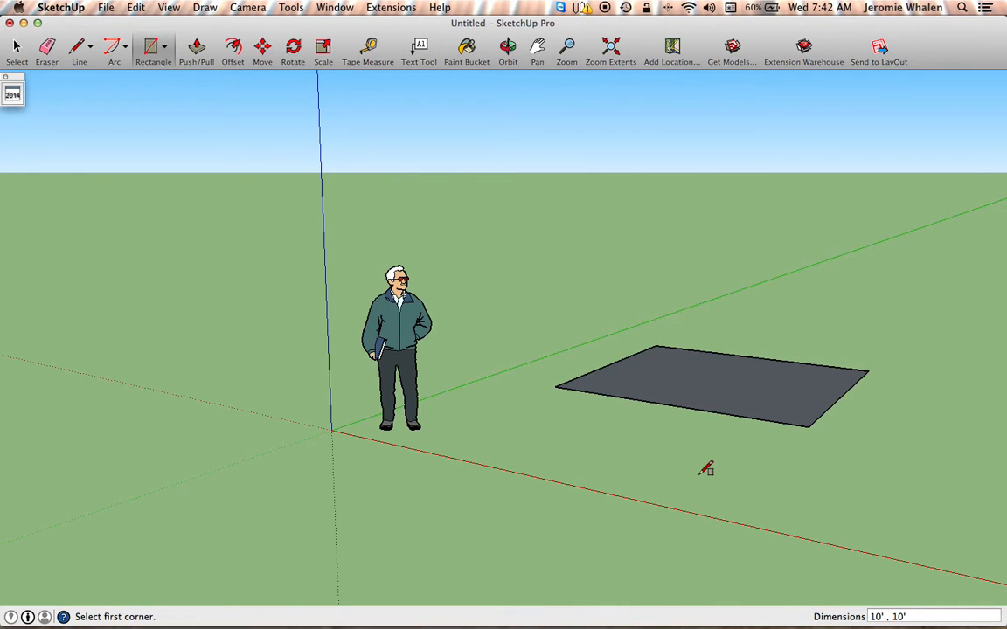
Step: Push/Pull the square upward 9' 6" to form a box
{"action": "left_click", "coordinate": [509, 48]}
{"action": "left_click_drag", "start_coordinate": [798, 377], "coordinate": [767, 413]}
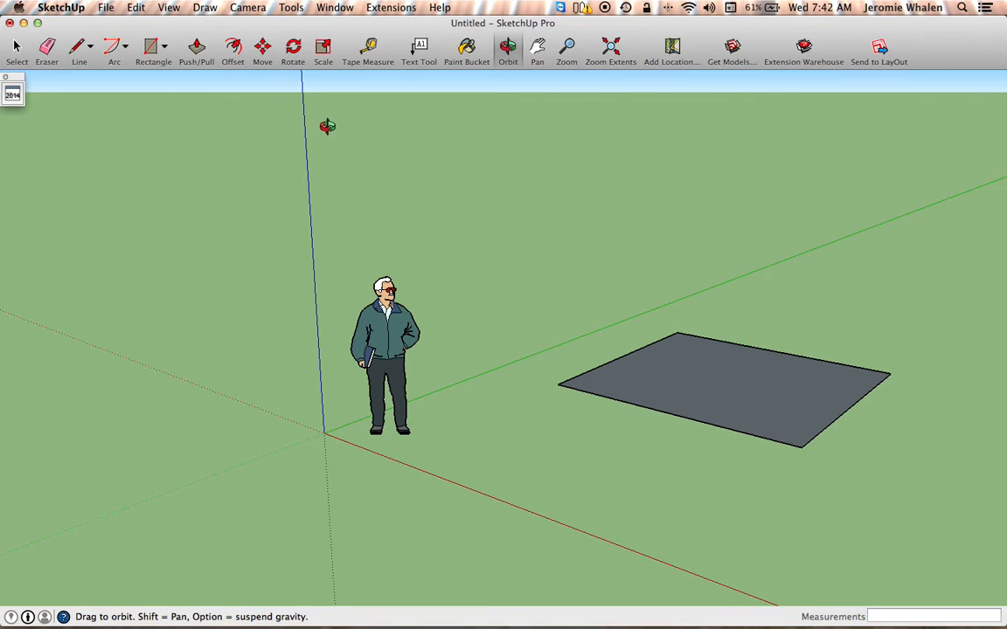
{"action": "left_click", "coordinate": [197, 48]}
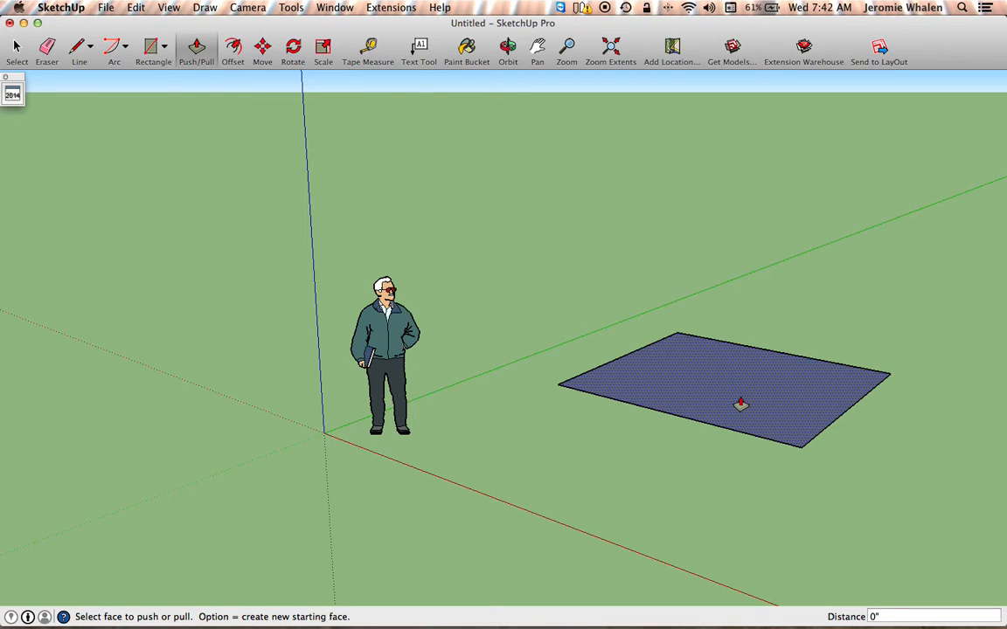
{"action": "left_click_drag", "start_coordinate": [740, 404], "coordinate": [745, 353]}
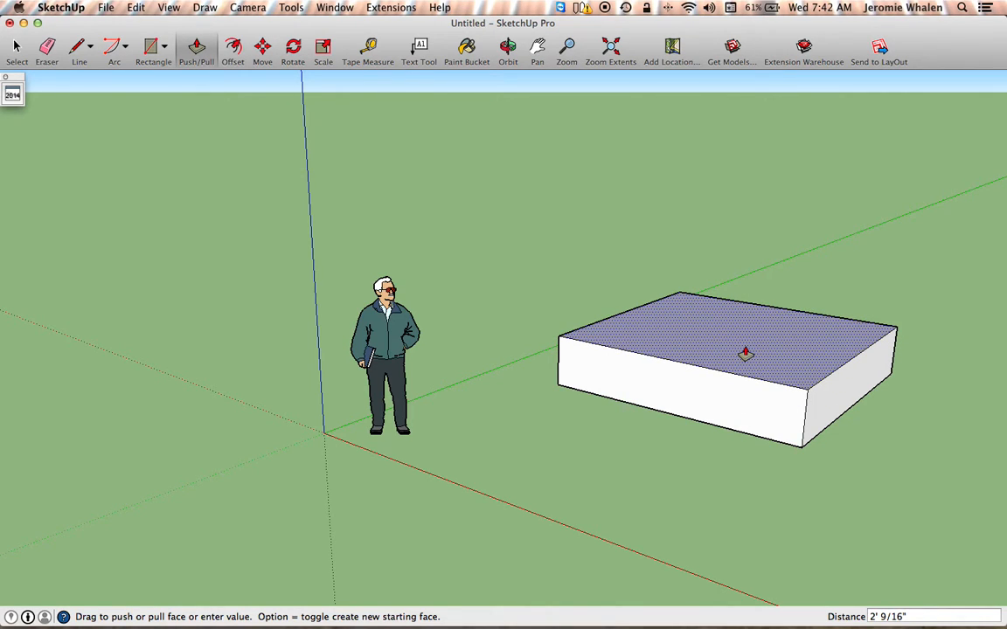
{"action": "type", "text": "9' 6"}
{"action": "key", "text": "Return"}
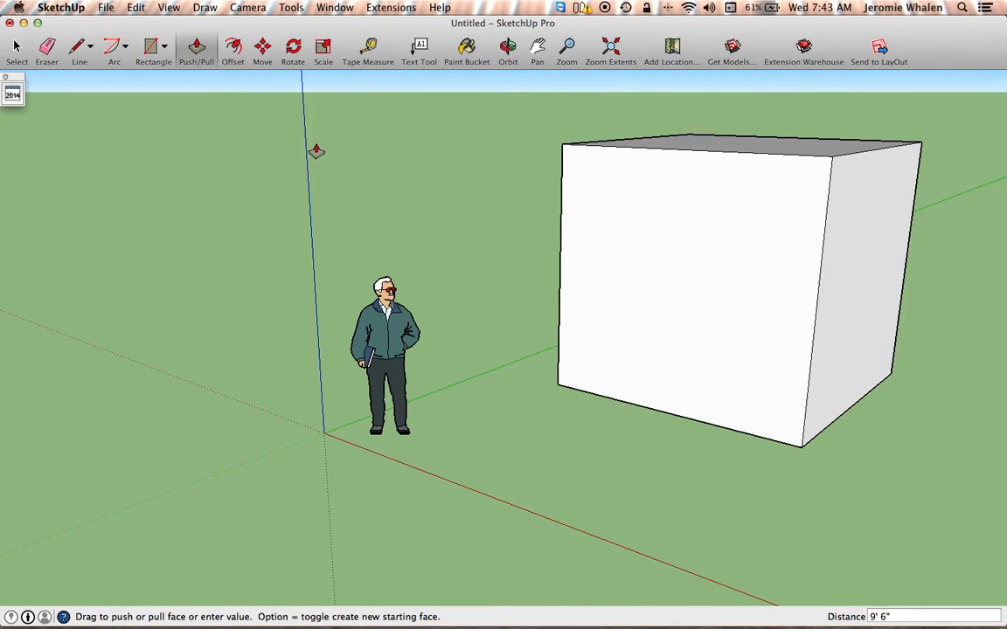
Step: Display the Large Tool Set palette
{"action": "left_click", "coordinate": [507, 48]}
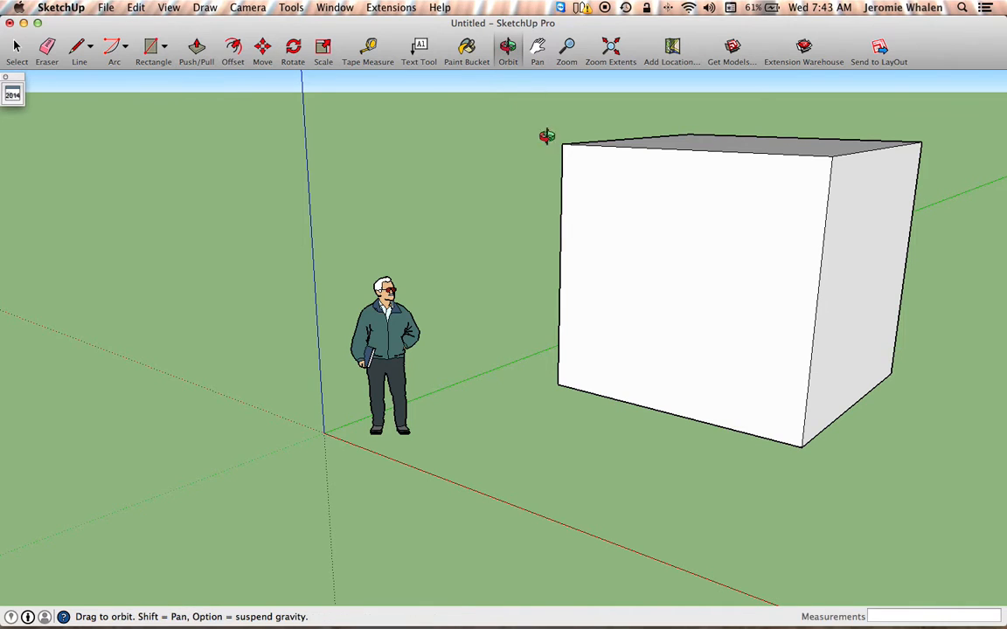
{"action": "left_click_drag", "start_coordinate": [730, 464], "coordinate": [544, 214]}
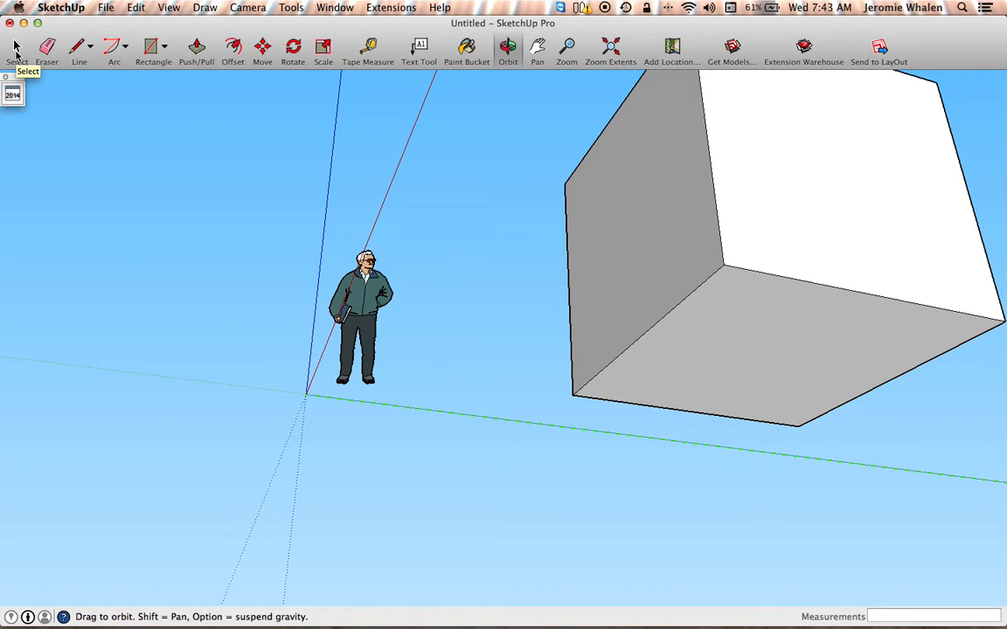
{"action": "left_click", "coordinate": [537, 48]}
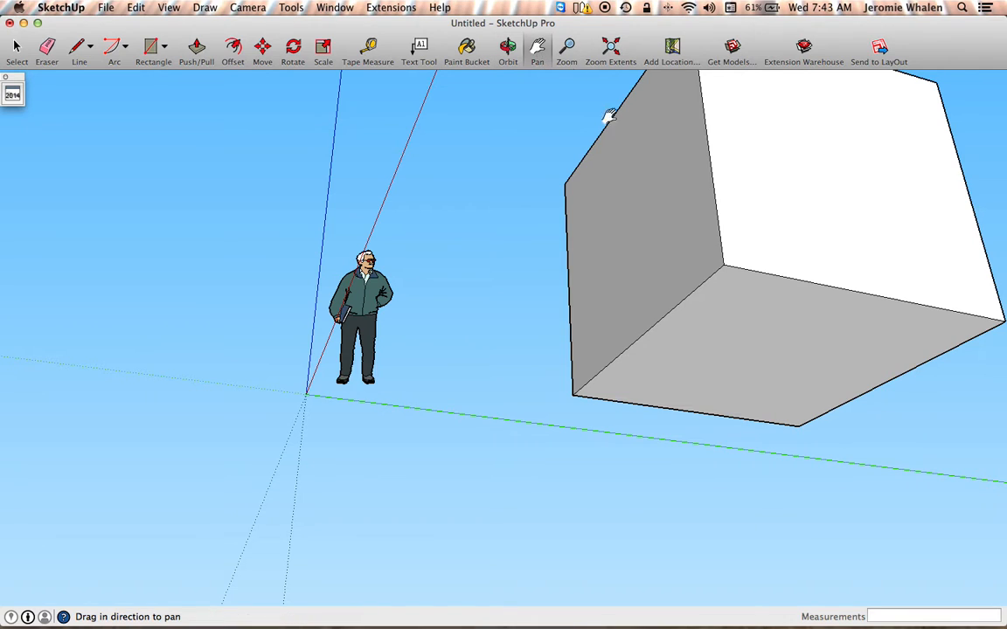
{"action": "left_click_drag", "start_coordinate": [830, 292], "coordinate": [579, 193]}
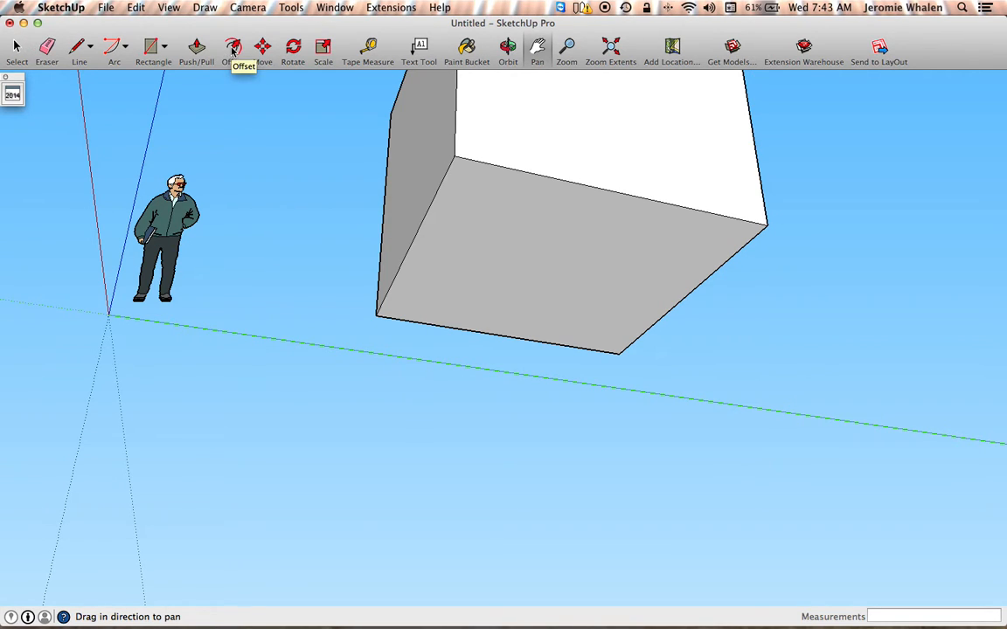
{"action": "left_click", "coordinate": [291, 9]}
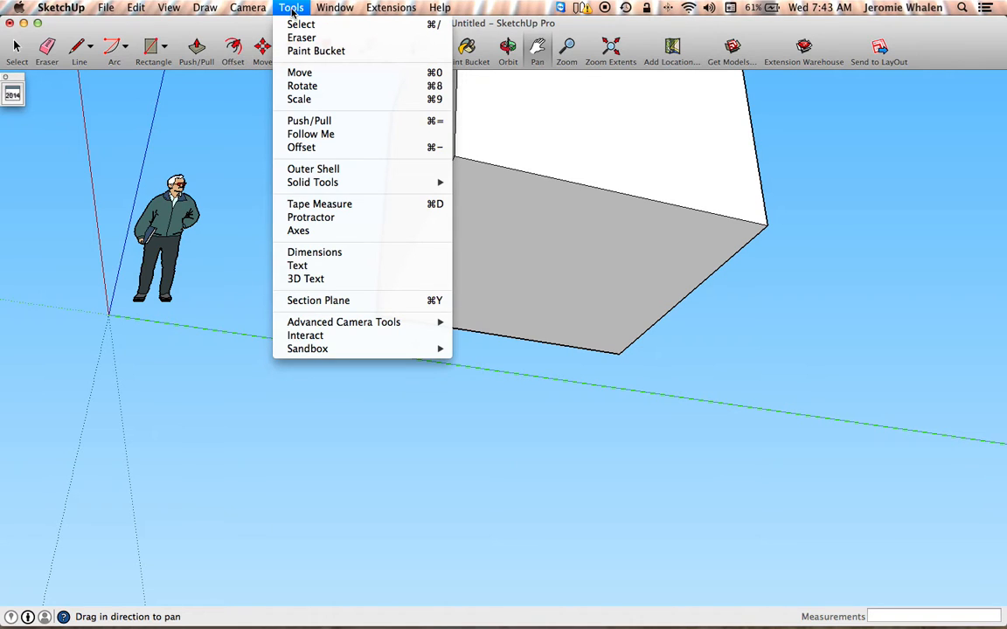
{"action": "mouse_move", "coordinate": [235, 10]}
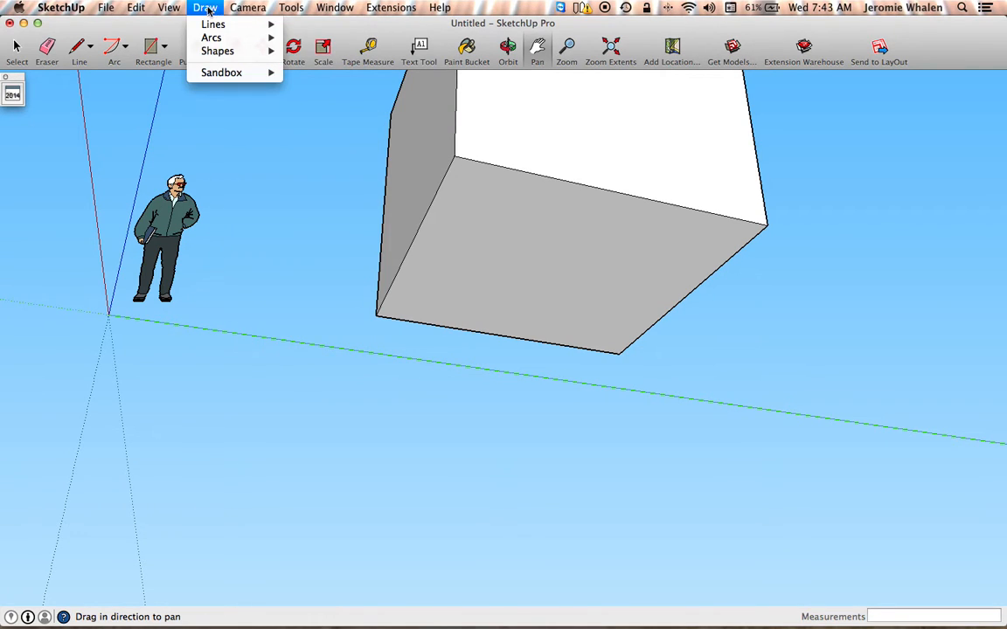
{"action": "mouse_move", "coordinate": [170, 10]}
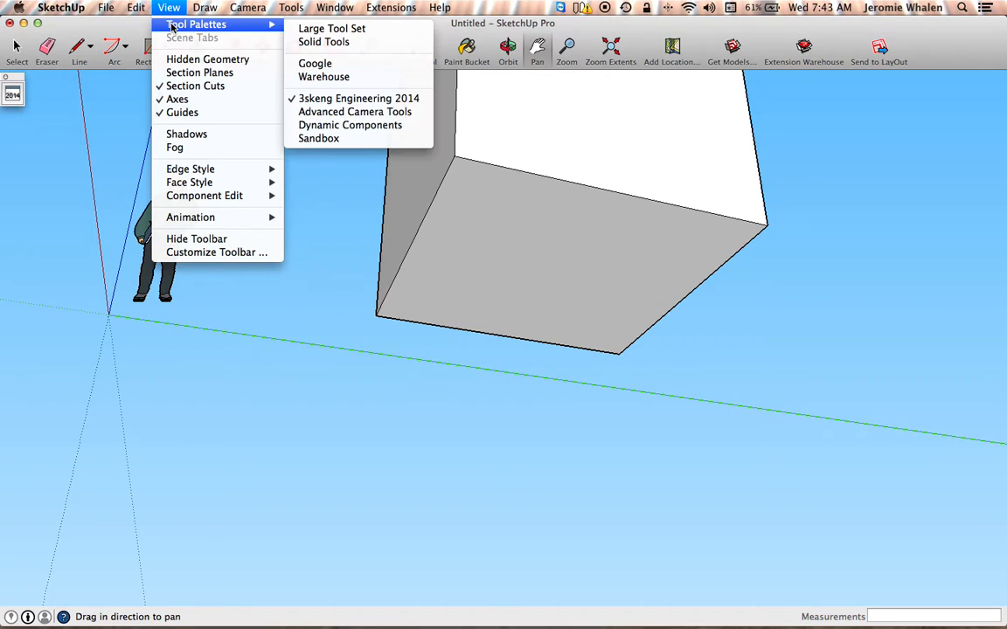
{"action": "left_click", "coordinate": [348, 29]}
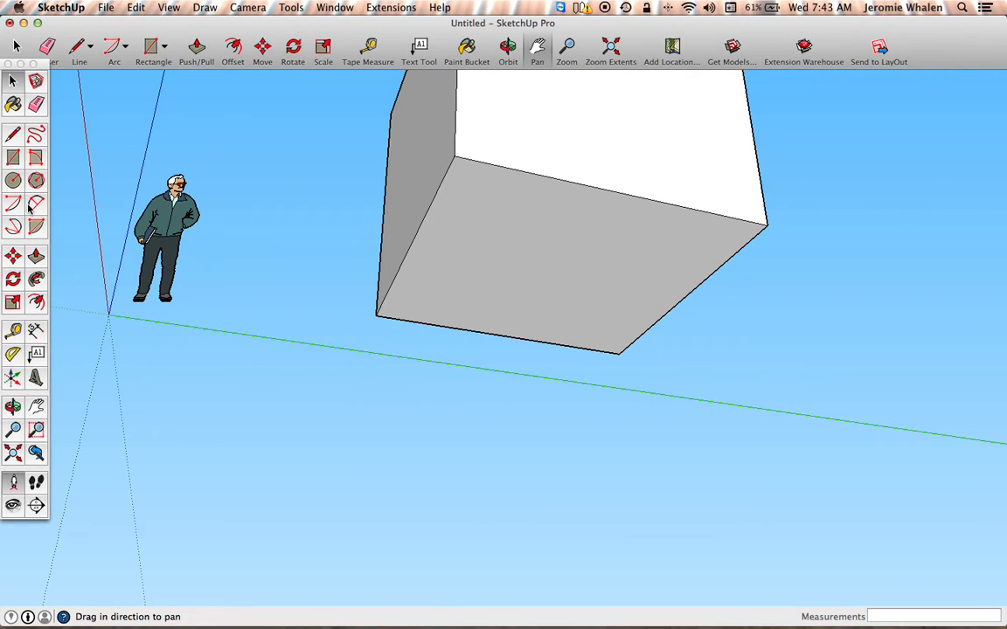
Step: Offset the outline of the box's underside 6" inward
{"action": "left_click", "coordinate": [36, 303]}
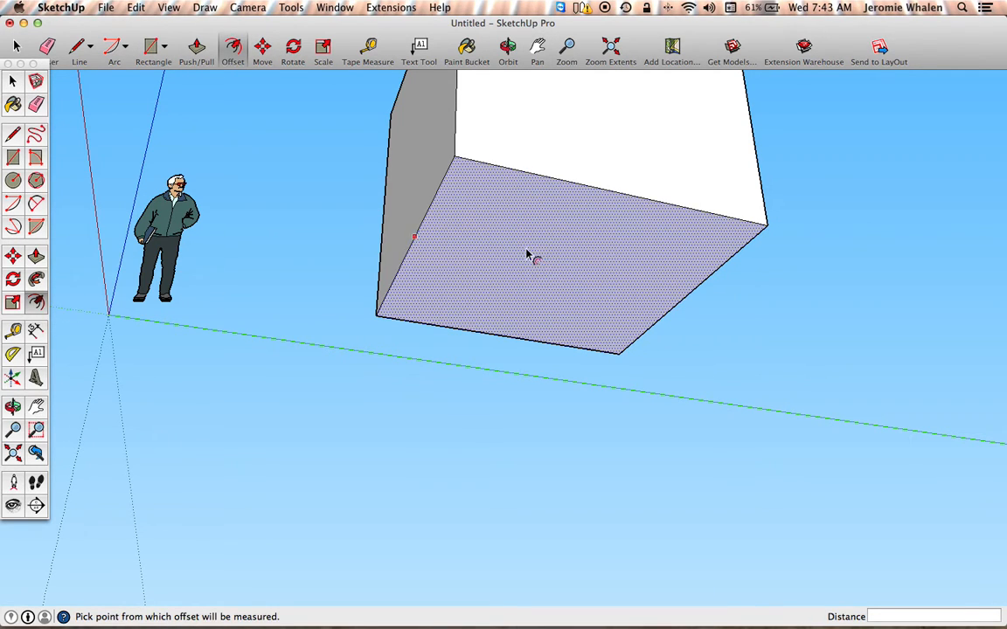
{"action": "left_click", "coordinate": [505, 229]}
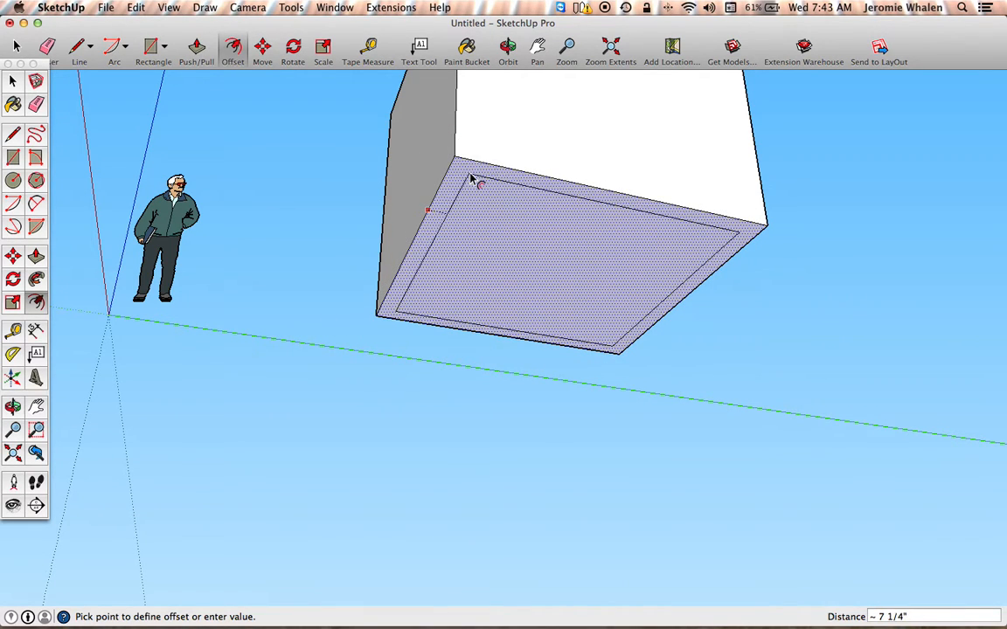
{"action": "type", "text": "6"}
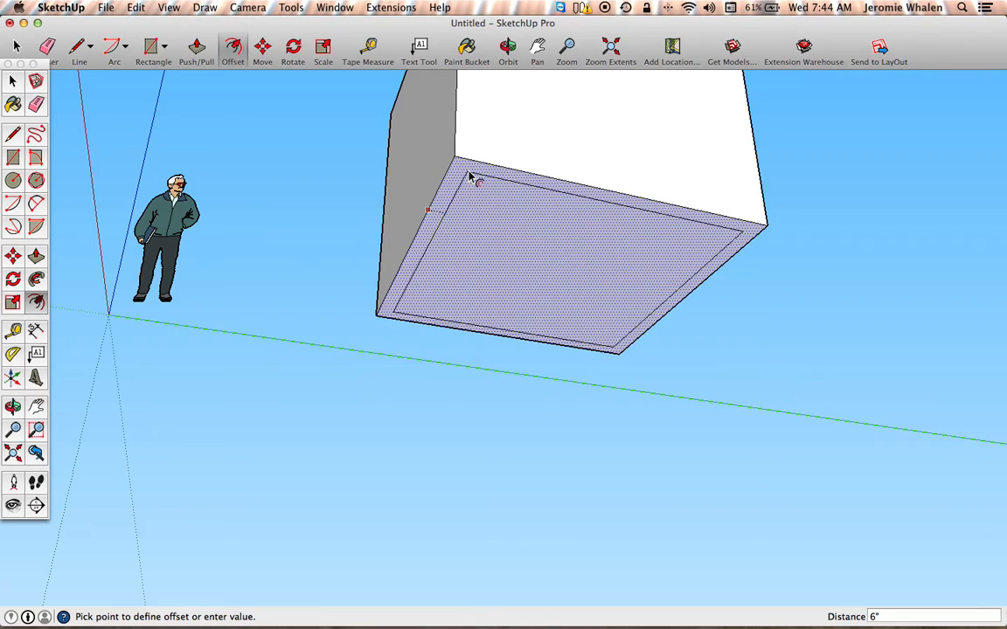
{"action": "key", "text": "Return"}
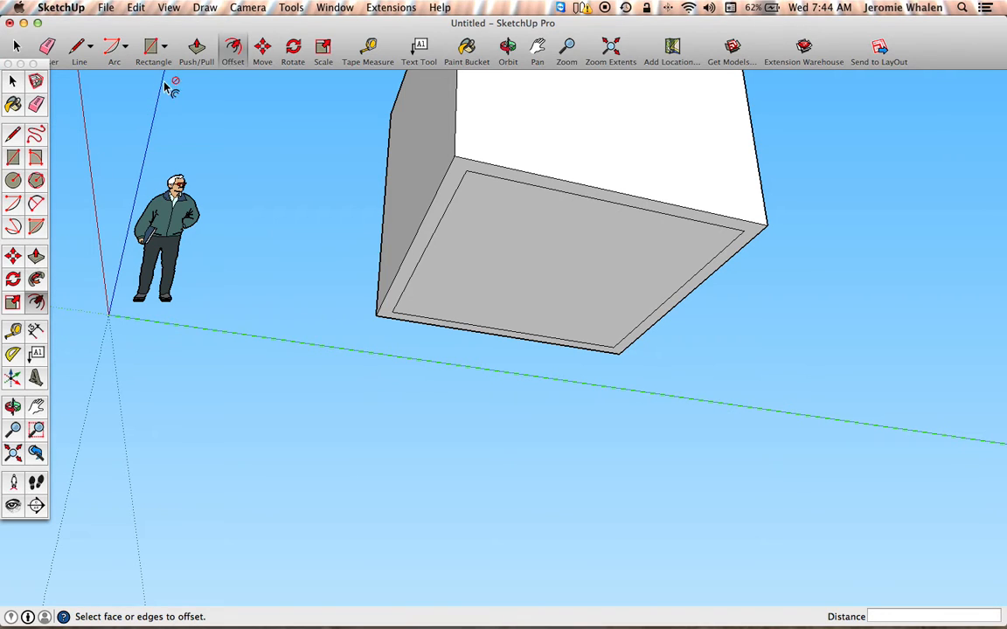
Step: Push the inner face of the underside 8' 6" up into the box to hollow it out
{"action": "left_click", "coordinate": [185, 47]}
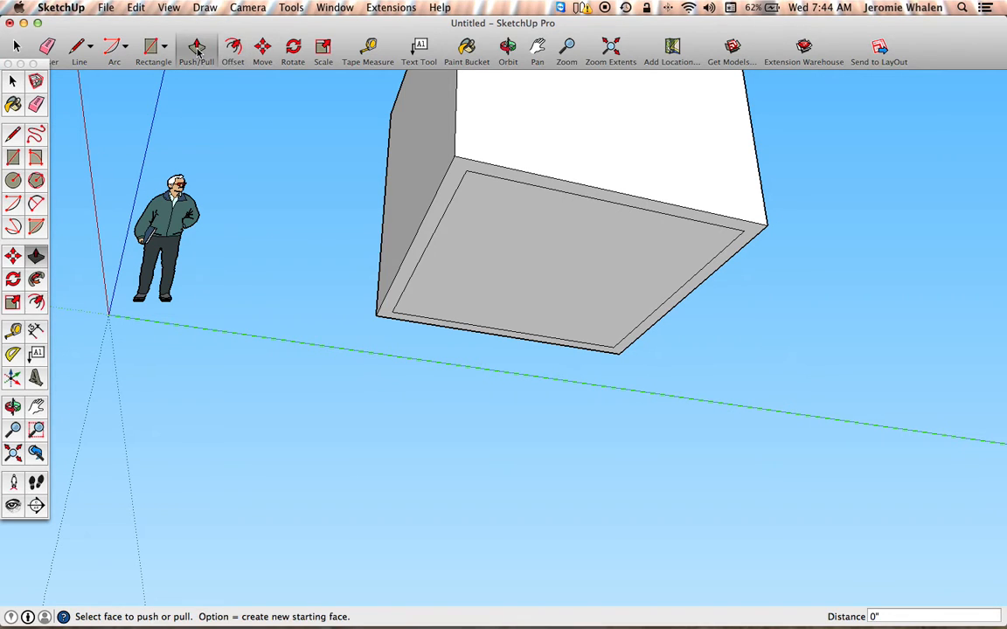
{"action": "left_click", "coordinate": [551, 280]}
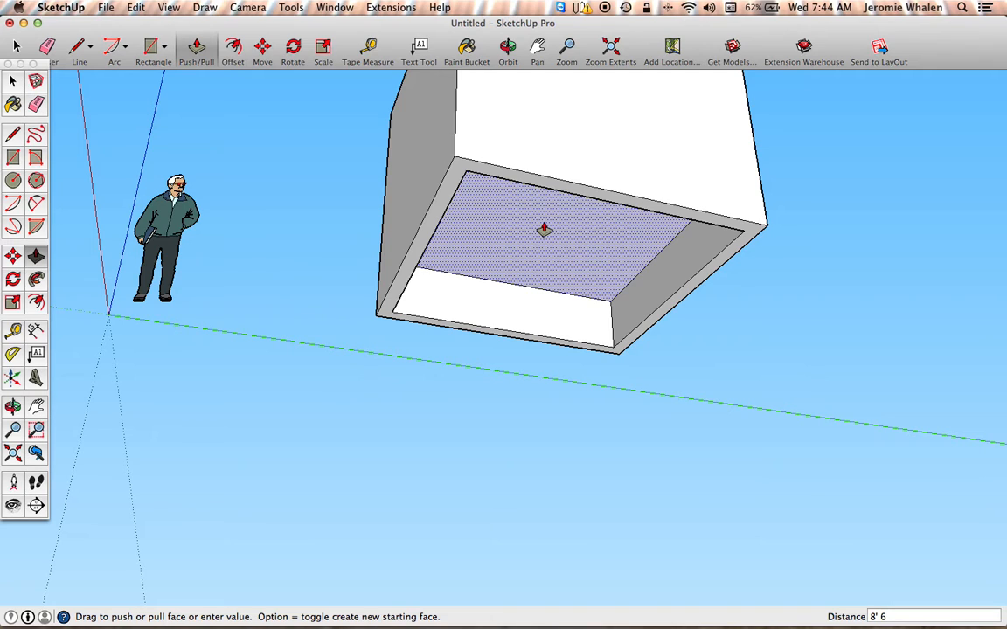
{"action": "left_click", "coordinate": [544, 229]}
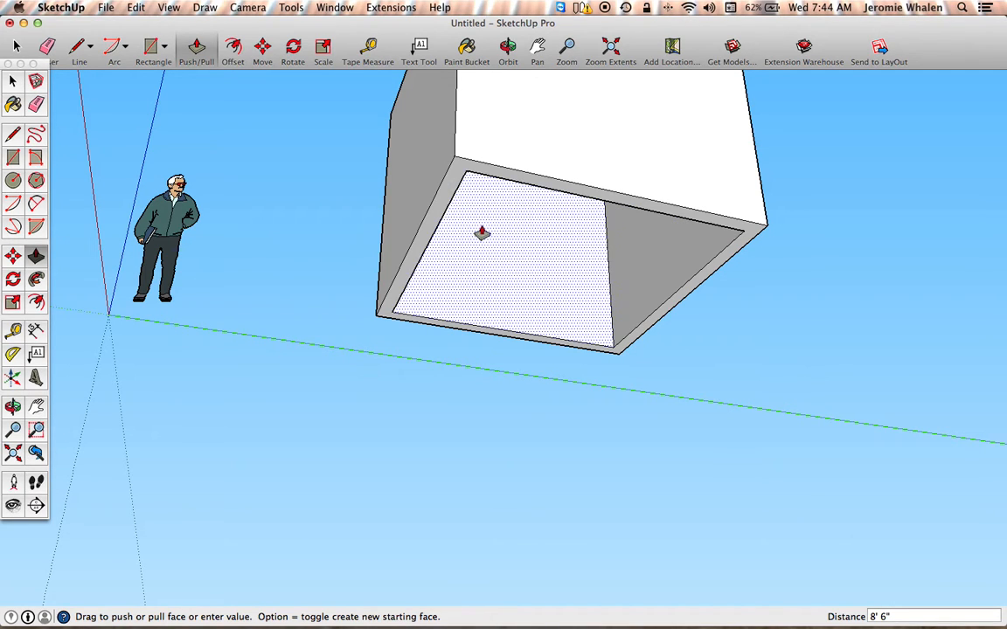
Step: Draw two diagonal lines between opposite corners of the box's top face so they cross at its centre
{"action": "left_click", "coordinate": [508, 48]}
{"action": "left_click_drag", "start_coordinate": [590, 247], "coordinate": [566, 421]}
{"action": "left_click", "coordinate": [537, 48]}
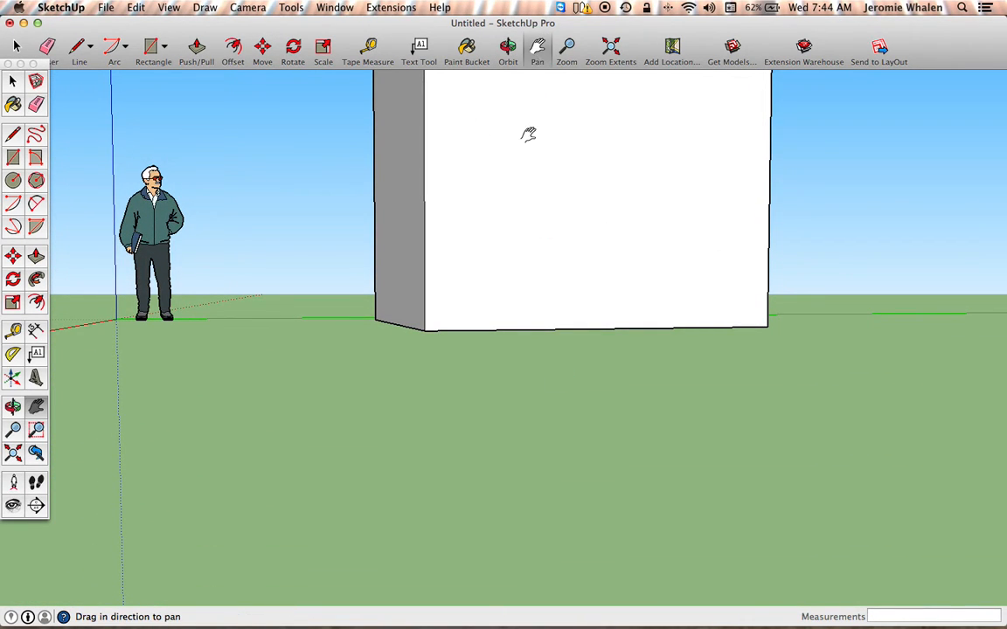
{"action": "left_click_drag", "start_coordinate": [534, 184], "coordinate": [547, 382]}
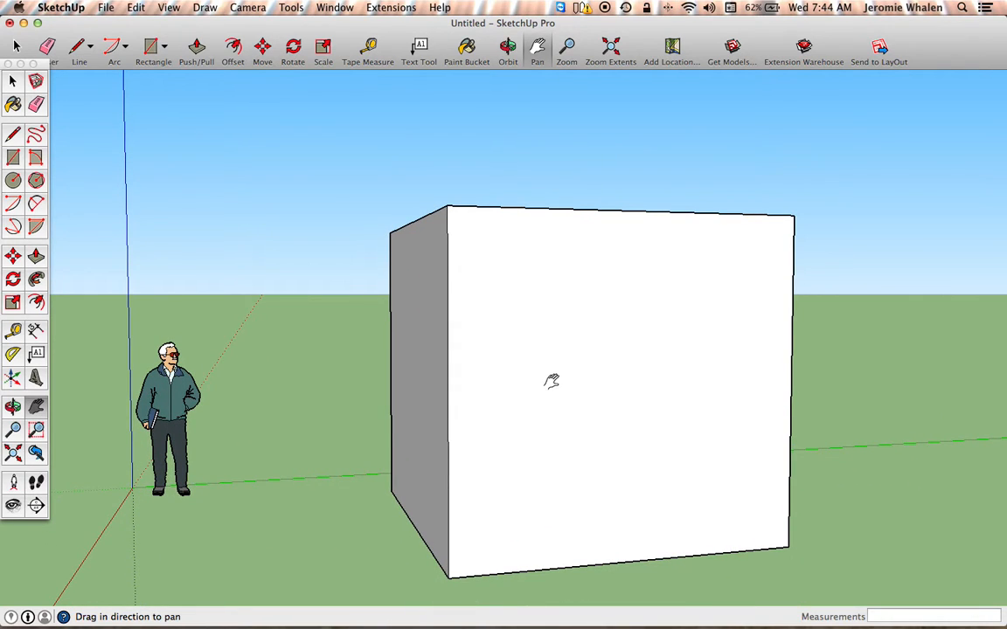
{"action": "left_click", "coordinate": [508, 48]}
{"action": "left_click_drag", "start_coordinate": [406, 285], "coordinate": [626, 504]}
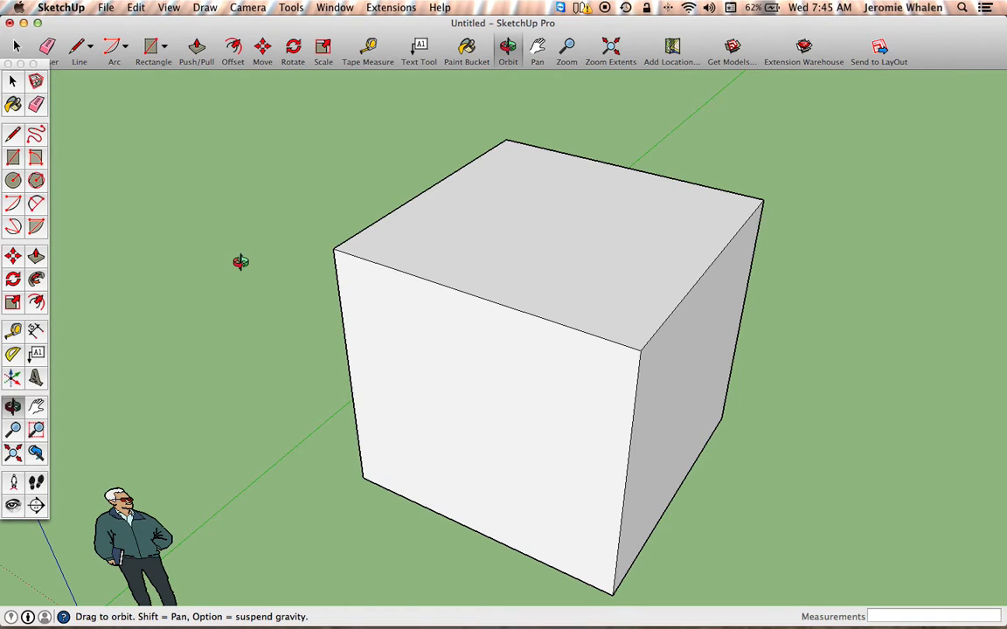
{"action": "left_click", "coordinate": [73, 50]}
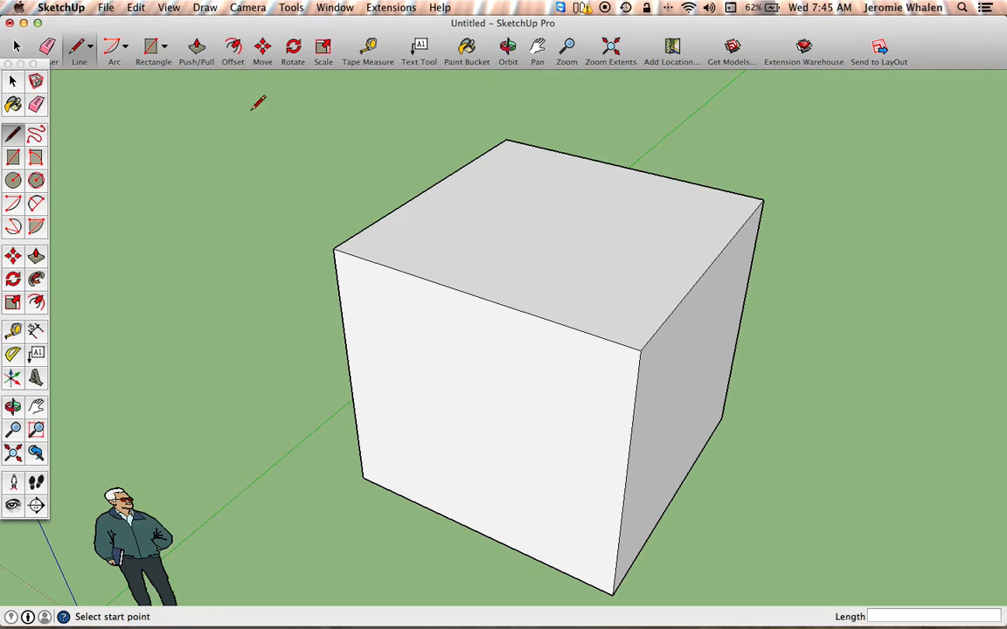
{"action": "left_click", "coordinate": [507, 139]}
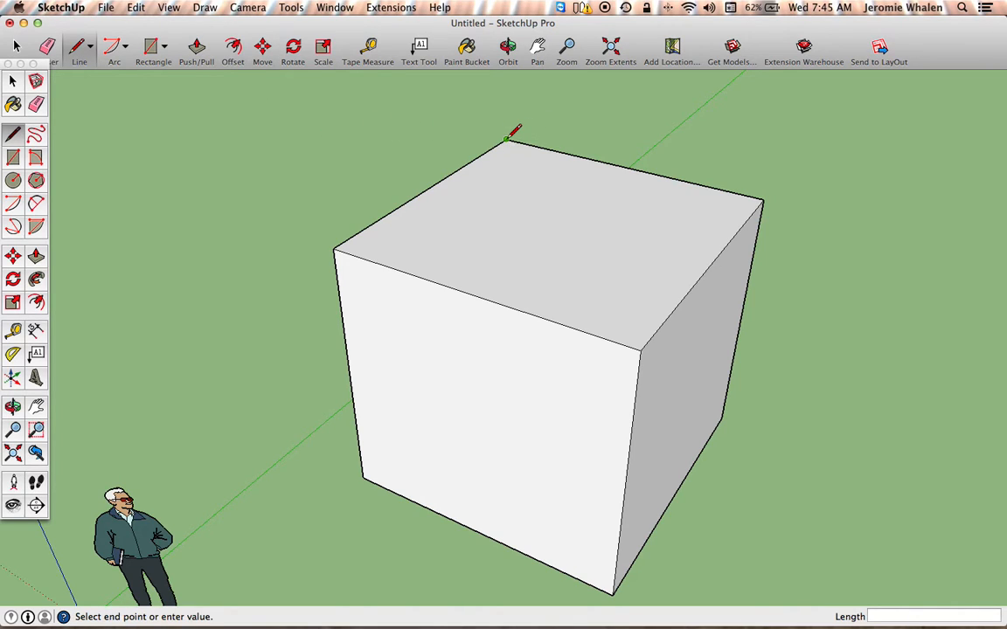
{"action": "left_click", "coordinate": [640, 349]}
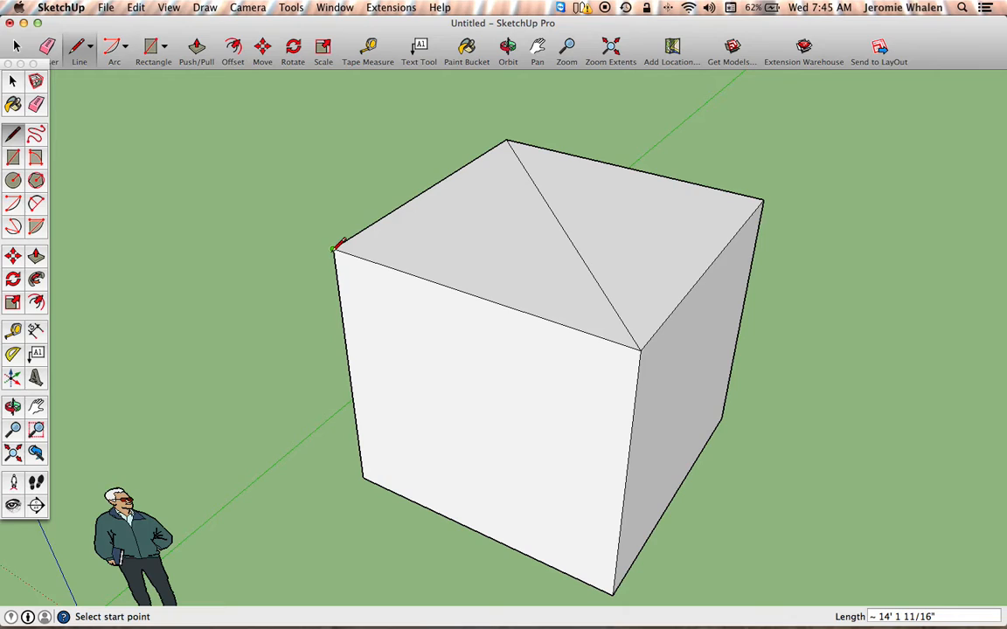
{"action": "left_click", "coordinate": [334, 248]}
{"action": "left_click", "coordinate": [762, 201]}
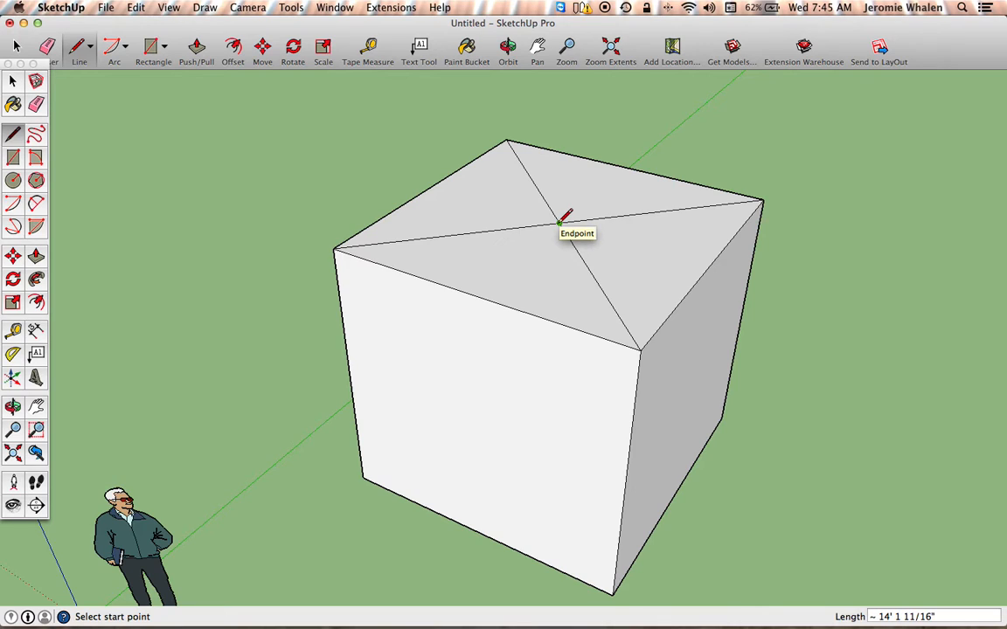
Step: Move the crossing point of the top face's diagonals 3' up along the blue axis to form a pyramid roof
{"action": "left_click", "coordinate": [261, 49]}
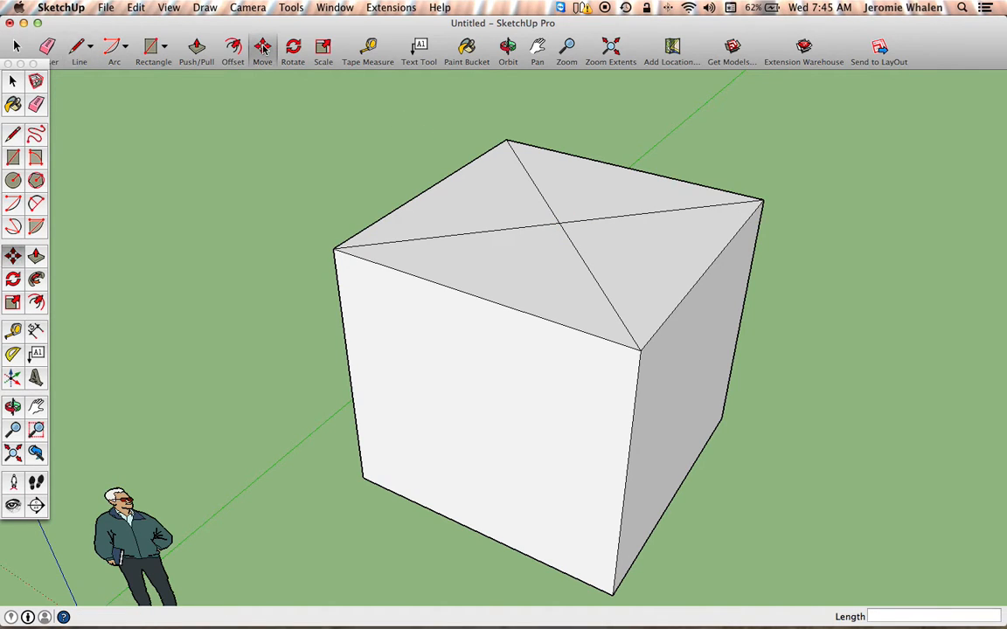
{"action": "left_click", "coordinate": [558, 223]}
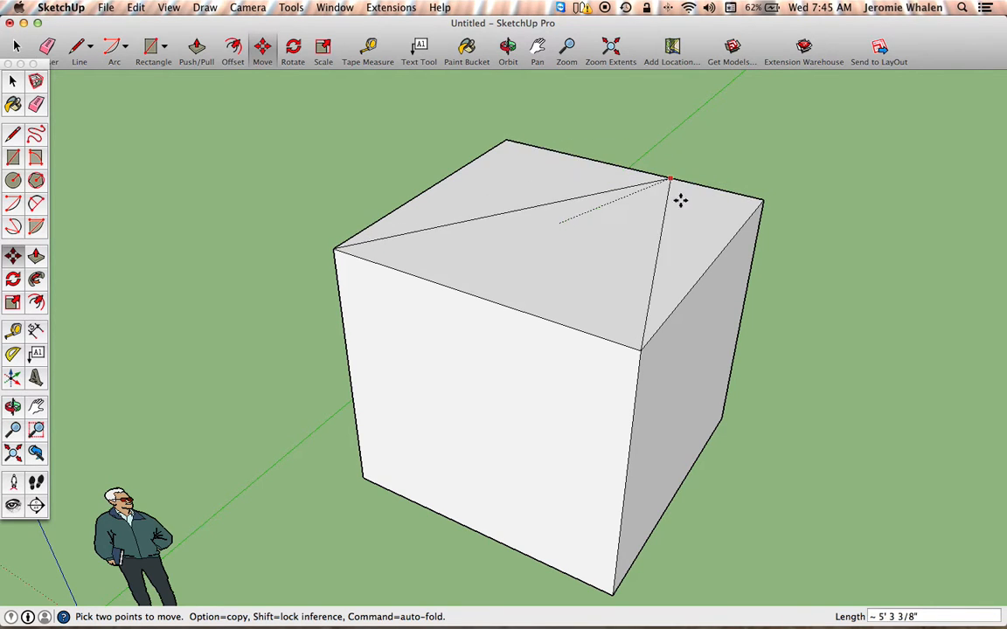
{"action": "left_click", "coordinate": [567, 212]}
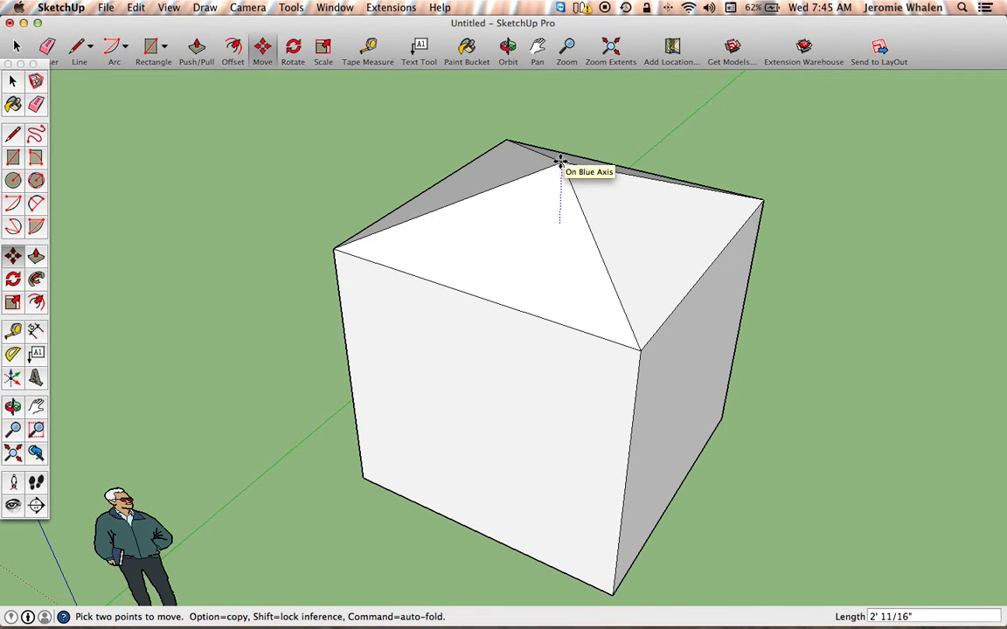
{"action": "type", "text": "3"}
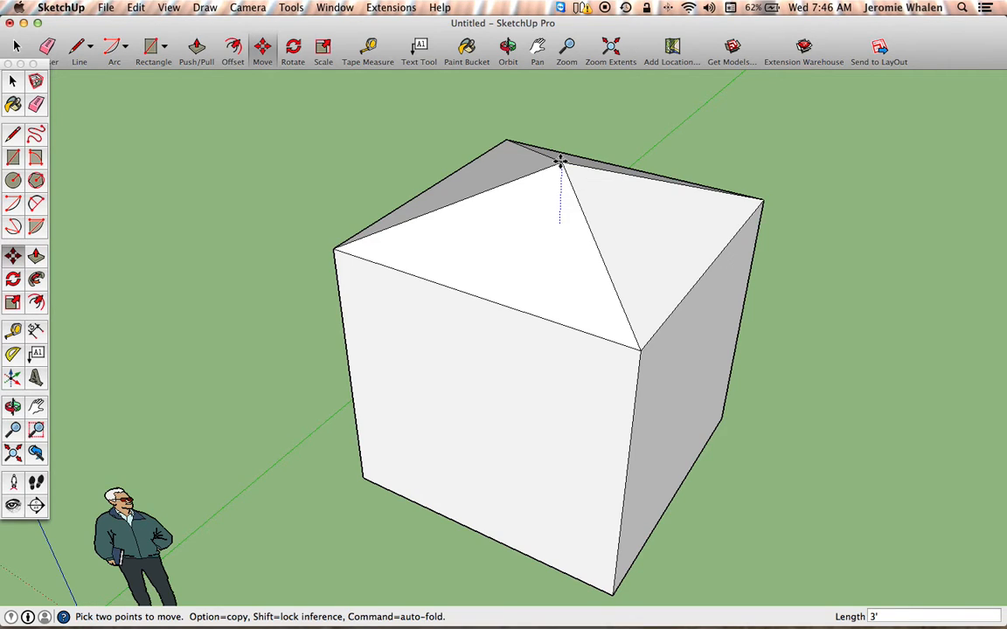
{"action": "key", "text": "Return"}
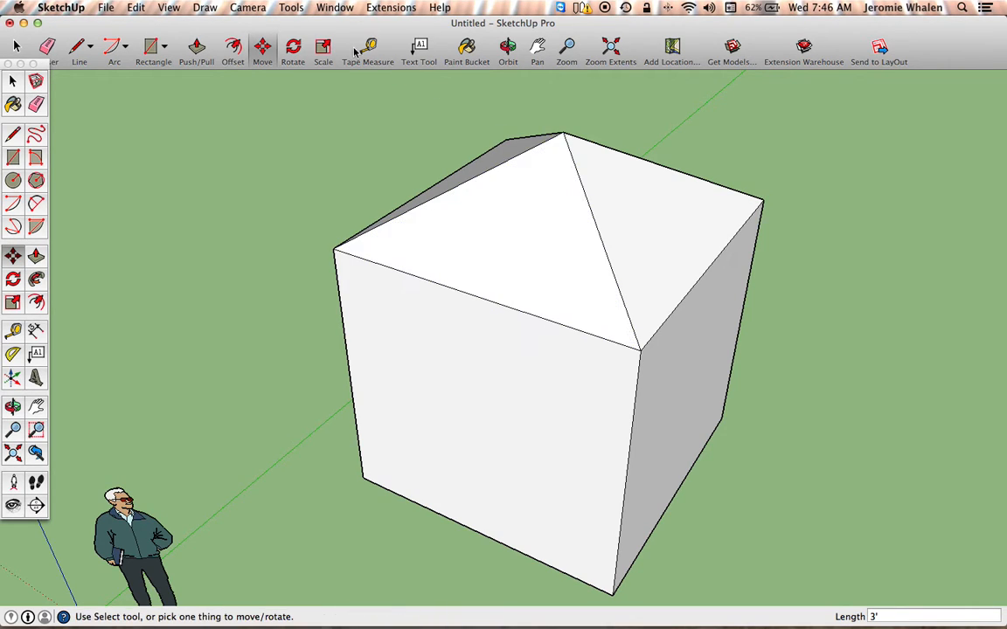
Step: Inspect the building's pyramid roof and walls from all sides
{"action": "left_click", "coordinate": [509, 51]}
{"action": "left_click_drag", "start_coordinate": [724, 380], "coordinate": [847, 355]}
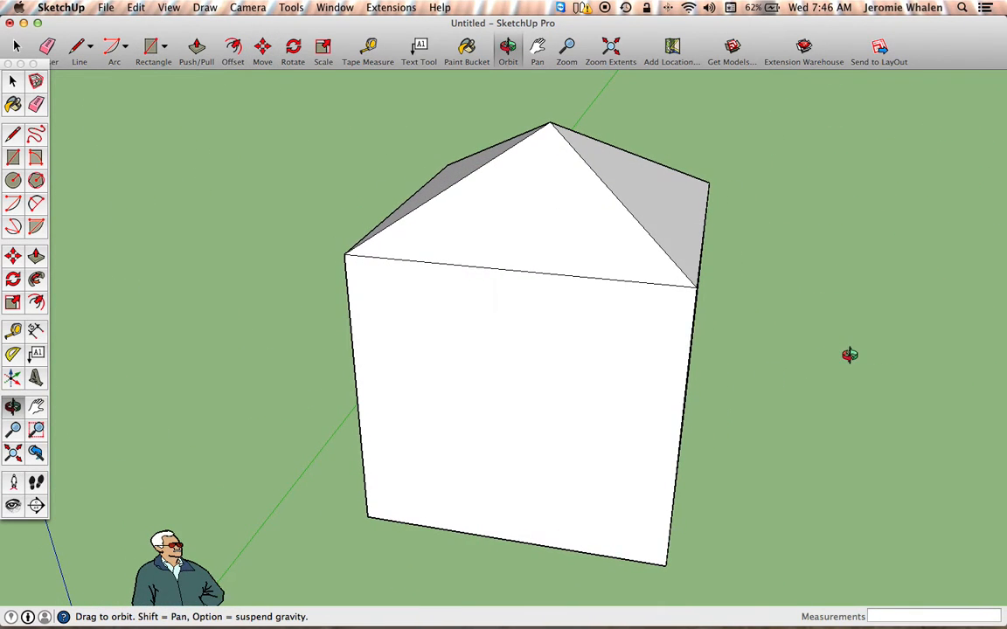
{"action": "left_click_drag", "start_coordinate": [422, 324], "coordinate": [814, 348]}
{"action": "left_click_drag", "start_coordinate": [302, 312], "coordinate": [688, 318]}
{"action": "left_click_drag", "start_coordinate": [330, 299], "coordinate": [485, 326]}
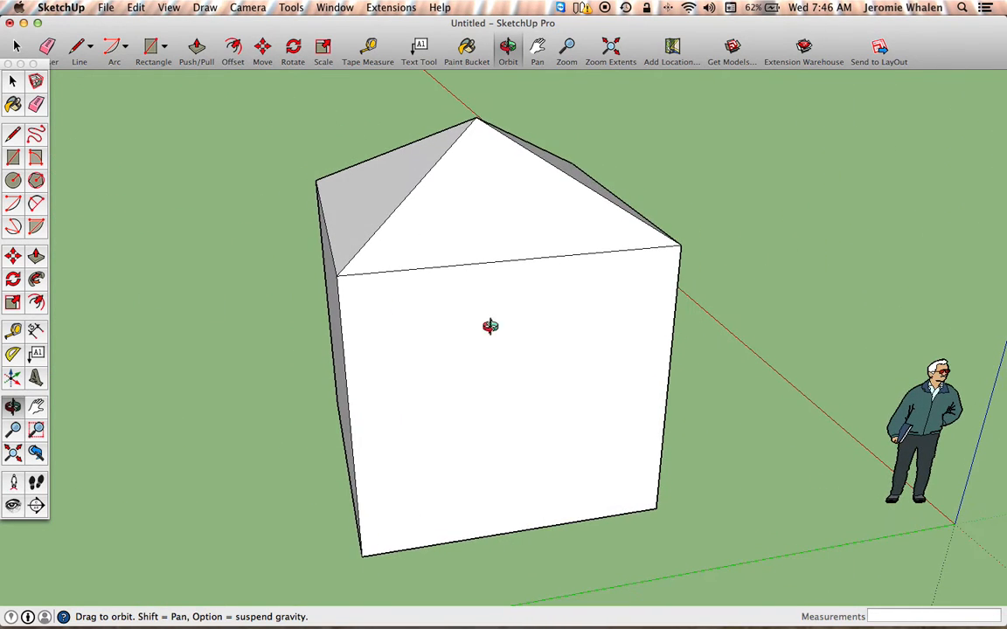
{"action": "left_click_drag", "start_coordinate": [743, 344], "coordinate": [180, 283]}
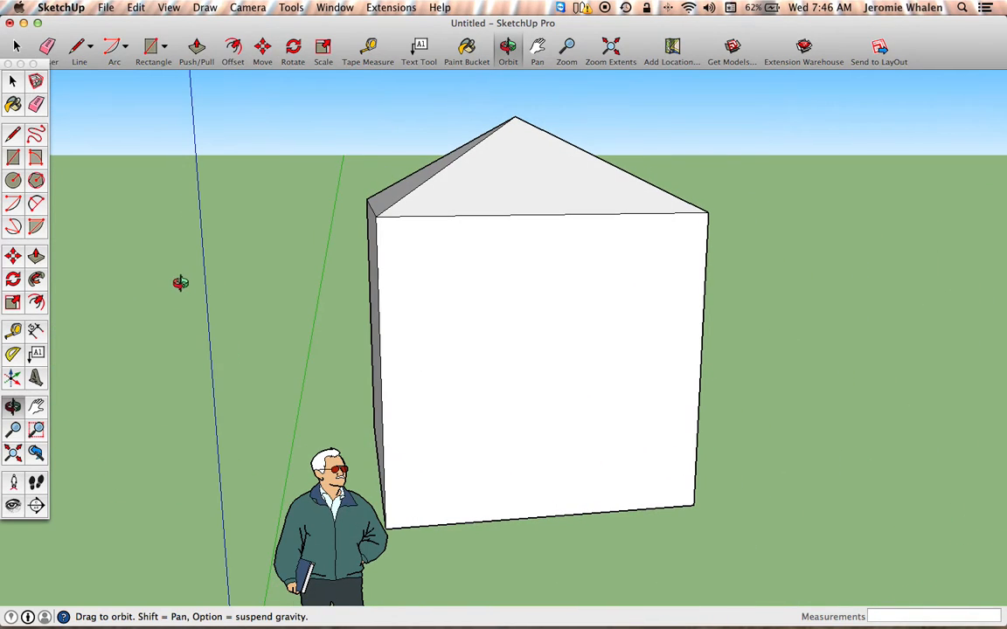
{"action": "left_click_drag", "start_coordinate": [782, 361], "coordinate": [315, 366]}
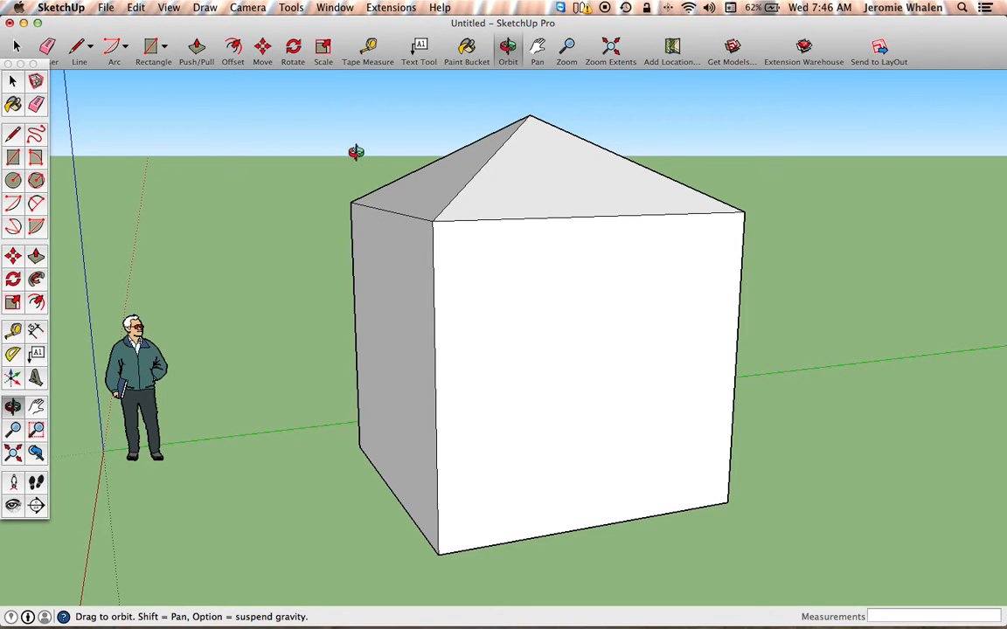
{"action": "left_click", "coordinate": [337, 8]}
{"action": "left_click", "coordinate": [340, 10]}
{"action": "left_click_drag", "start_coordinate": [328, 333], "coordinate": [443, 335]}
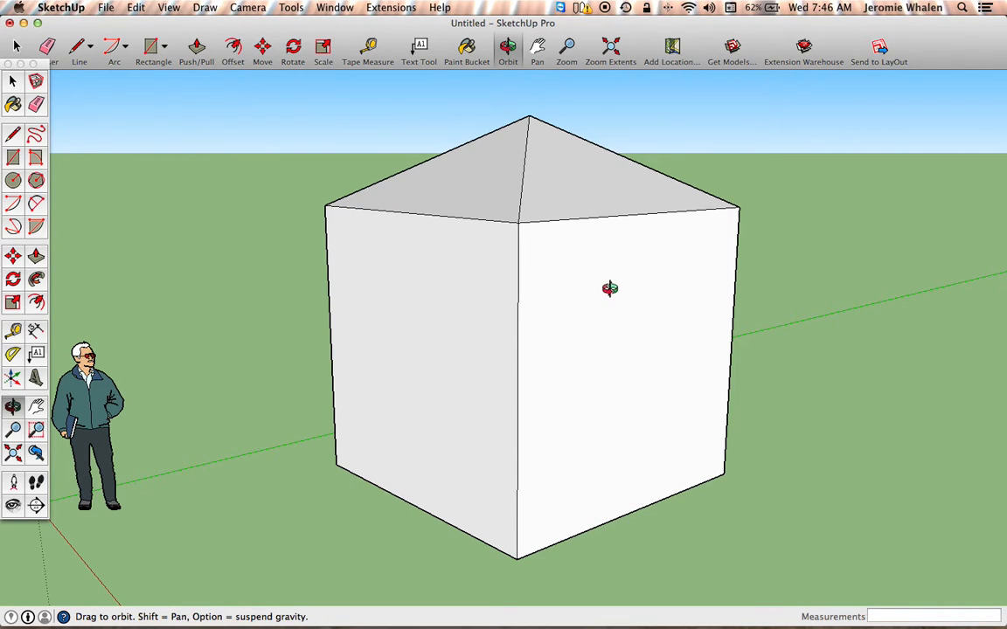
Step: Open the materials browser and apply the dark grey-brown shingle from the Roofing collection to all four roof faces
{"action": "left_click", "coordinate": [336, 8]}
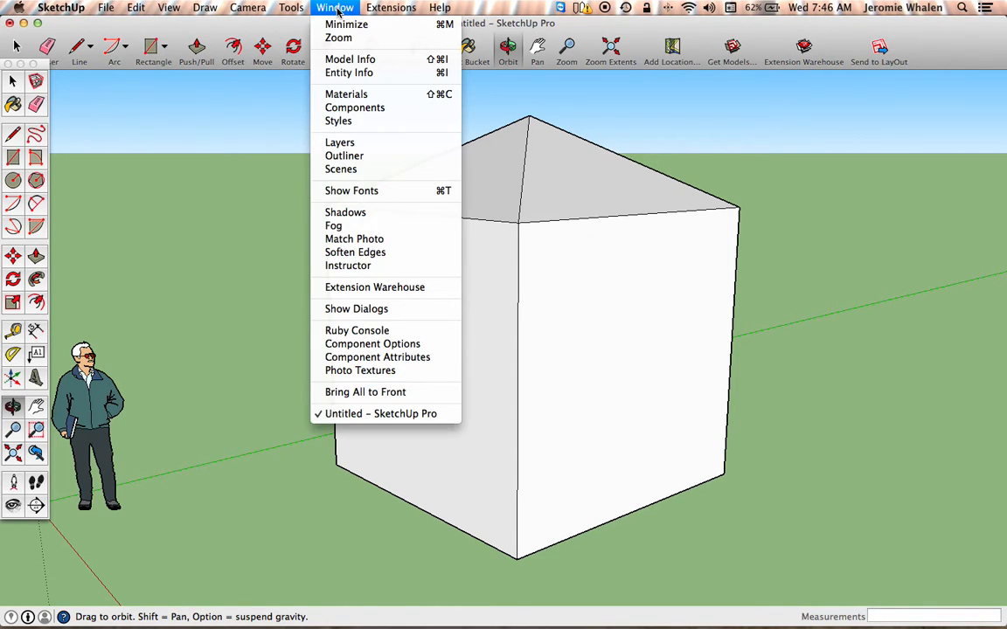
{"action": "left_click", "coordinate": [355, 97]}
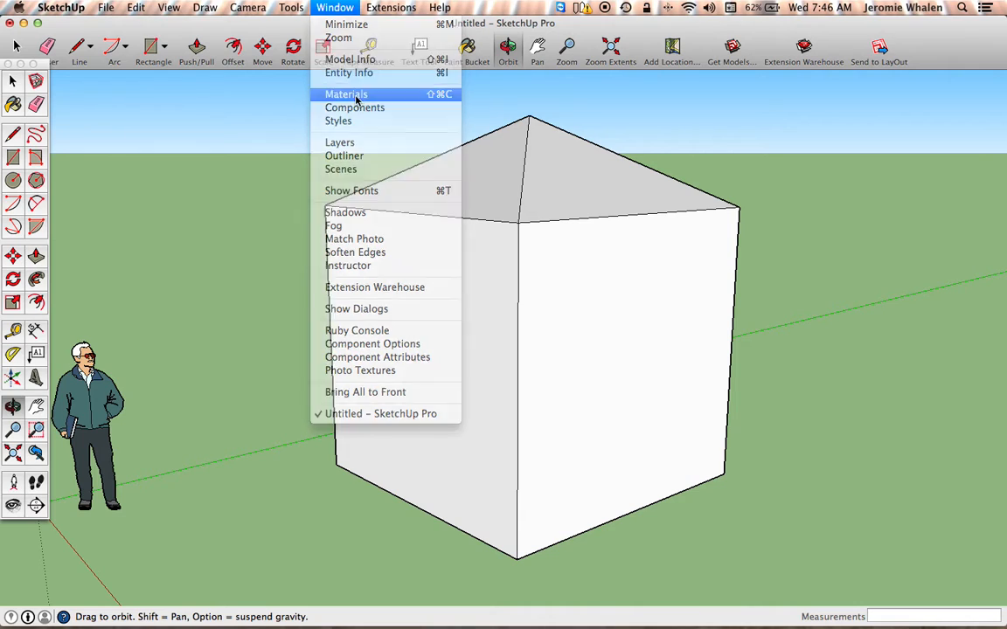
{"action": "left_click_drag", "start_coordinate": [570, 132], "coordinate": [879, 132]}
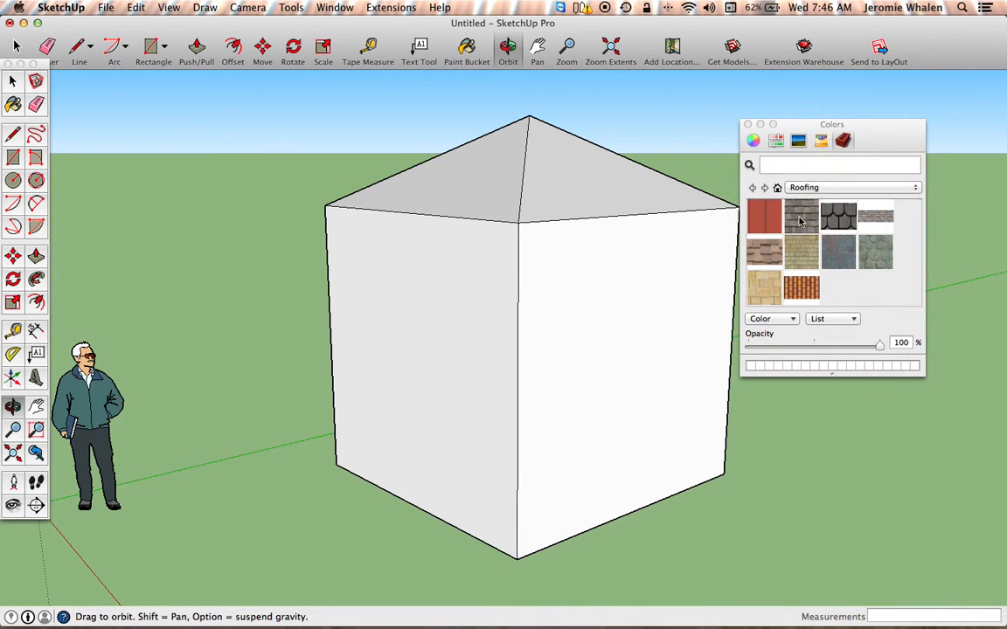
{"action": "left_click_drag", "start_coordinate": [802, 220], "coordinate": [513, 191]}
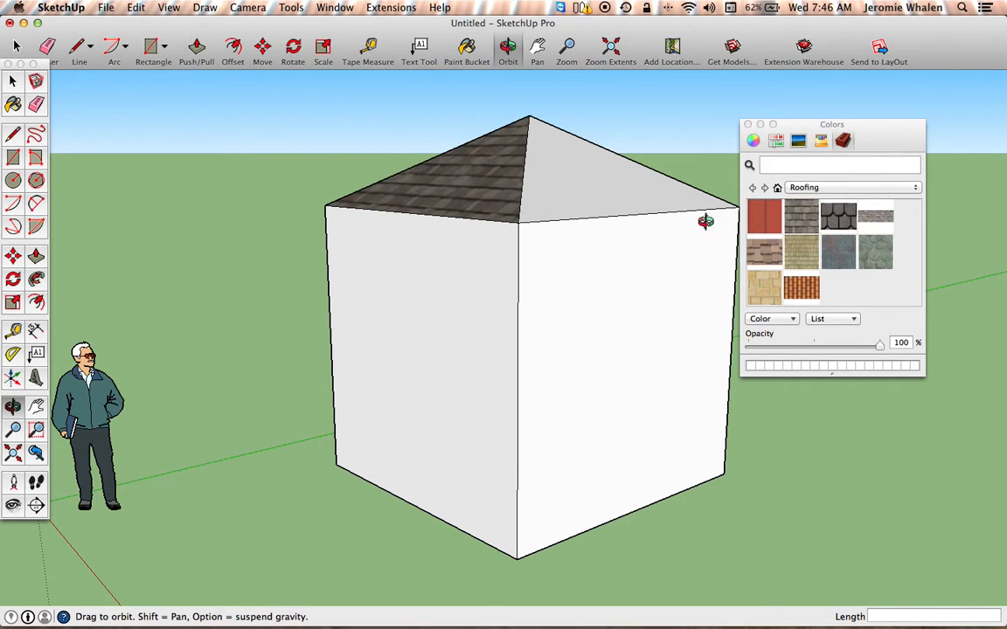
{"action": "left_click_drag", "start_coordinate": [806, 217], "coordinate": [560, 179]}
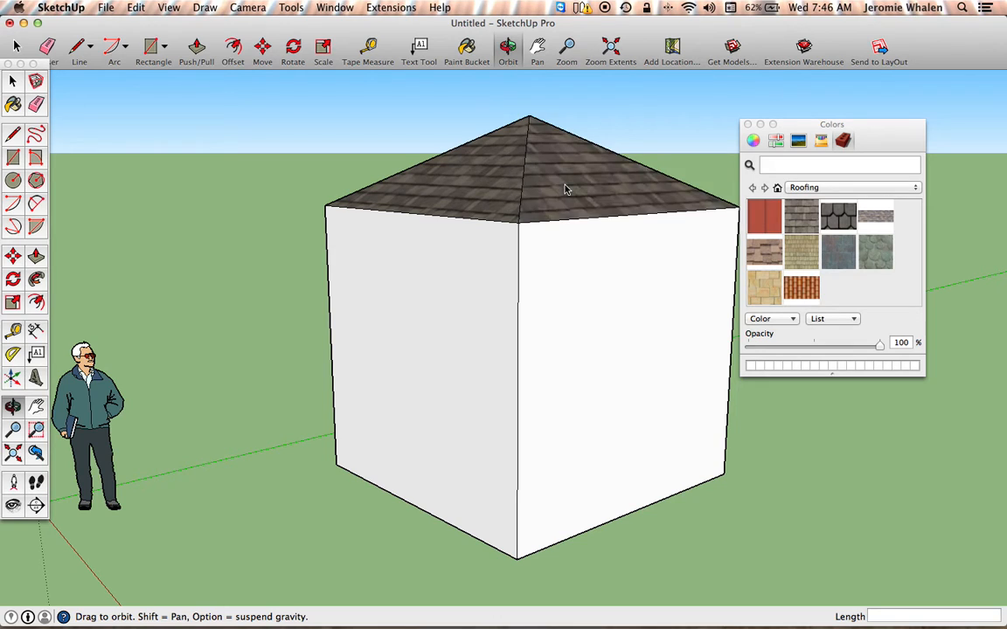
{"action": "left_click_drag", "start_coordinate": [652, 287], "coordinate": [233, 342]}
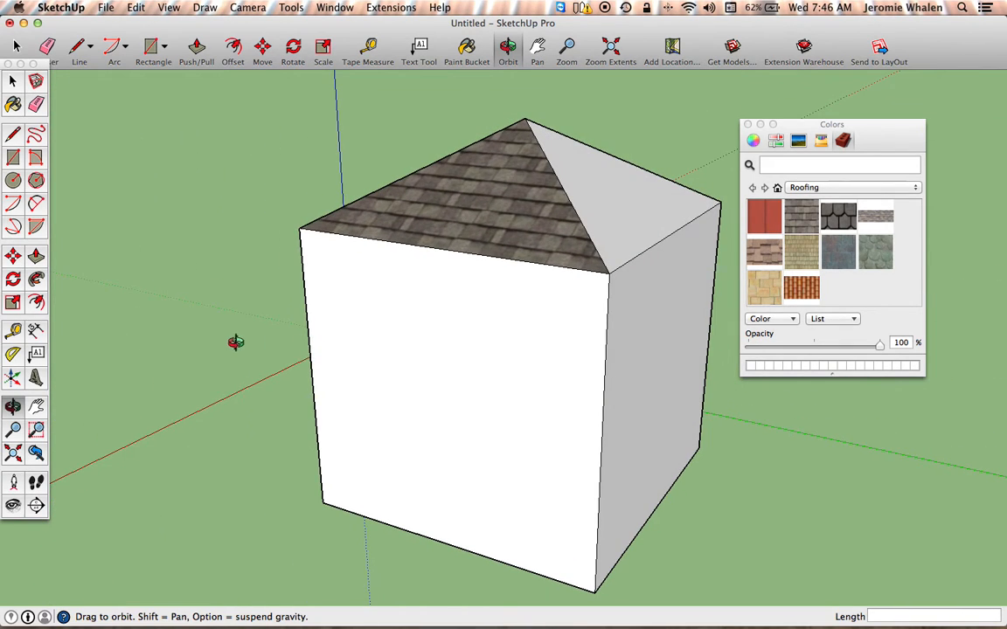
{"action": "left_click_drag", "start_coordinate": [673, 342], "coordinate": [232, 342]}
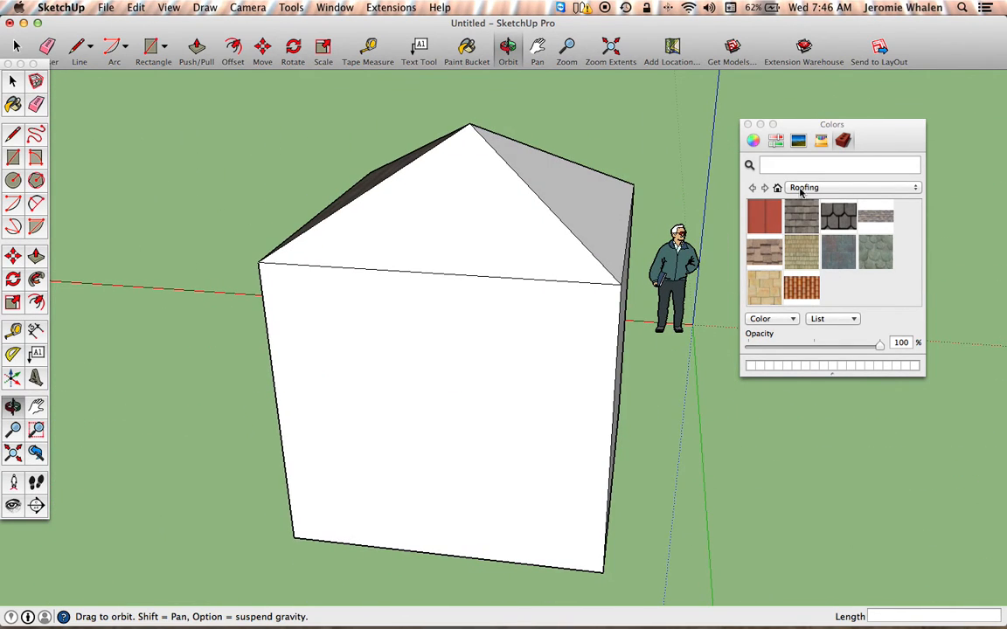
{"action": "left_click_drag", "start_coordinate": [800, 217], "coordinate": [553, 216]}
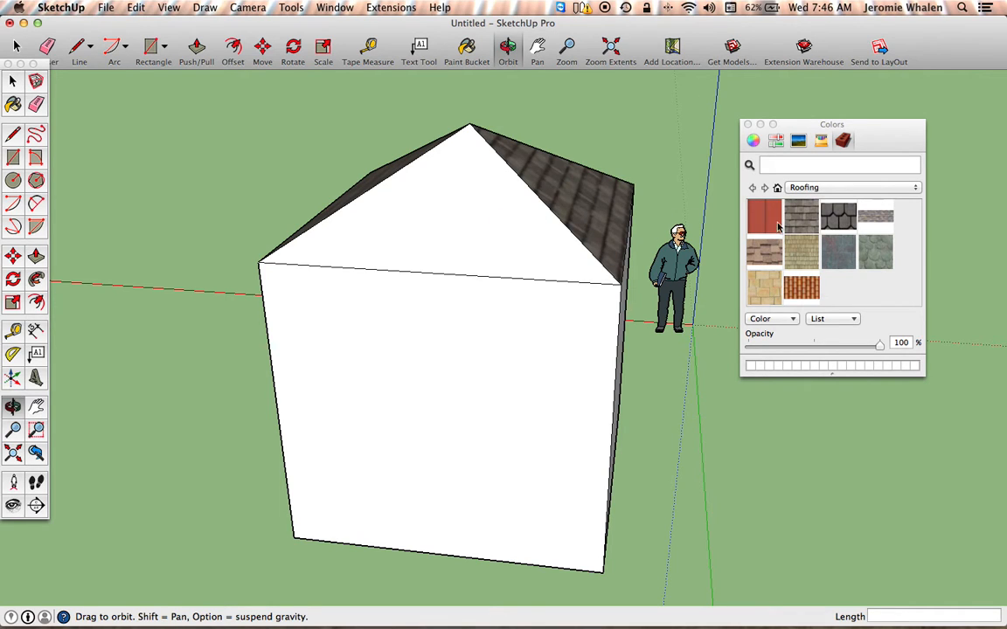
{"action": "left_click_drag", "start_coordinate": [804, 222], "coordinate": [385, 221]}
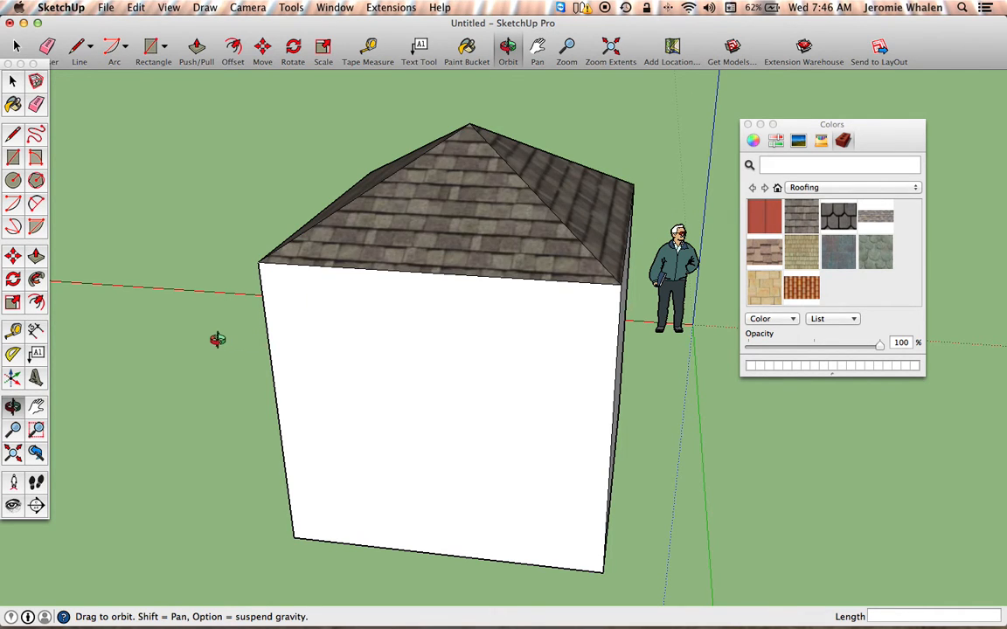
Step: Switch to the Wood materials and apply the brown wood plank material to two adjacent outer walls
{"action": "left_click_drag", "start_coordinate": [206, 315], "coordinate": [709, 353]}
{"action": "left_click_drag", "start_coordinate": [260, 317], "coordinate": [593, 335]}
{"action": "left_click", "coordinate": [888, 189]}
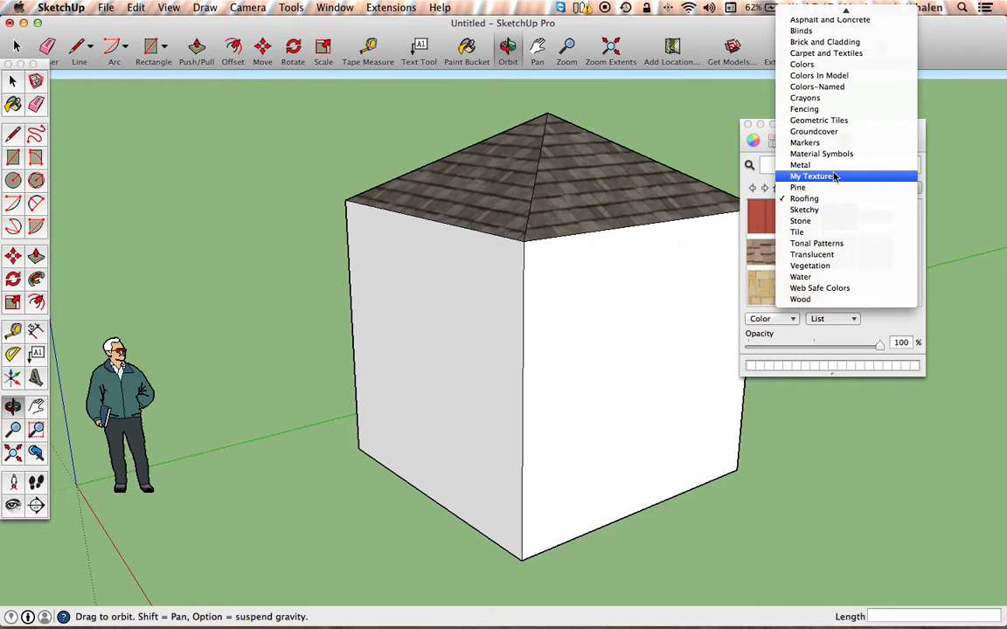
{"action": "left_click", "coordinate": [837, 300]}
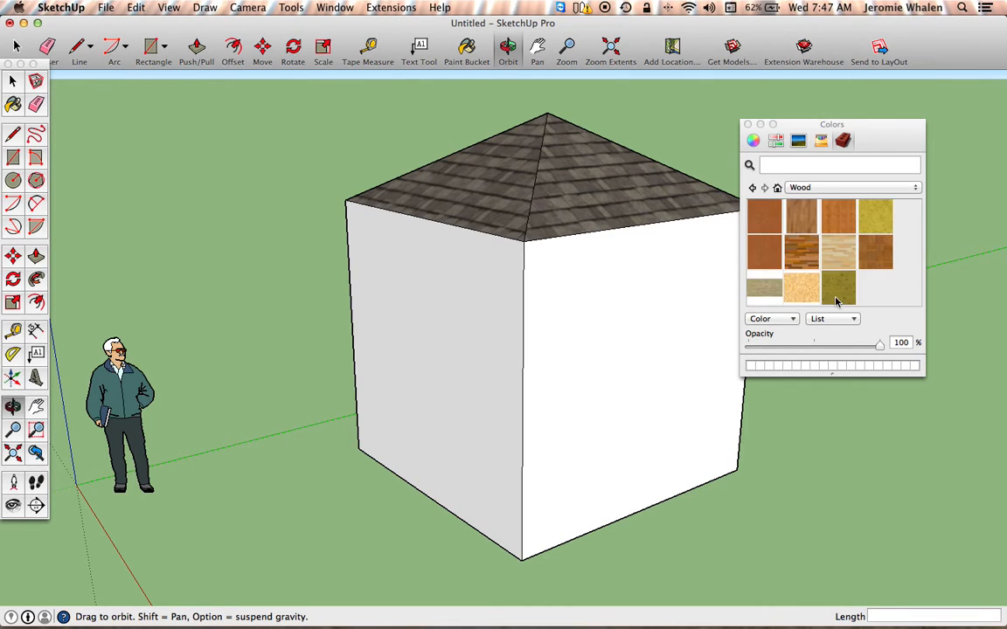
{"action": "left_click", "coordinate": [794, 228]}
{"action": "left_click", "coordinate": [574, 321]}
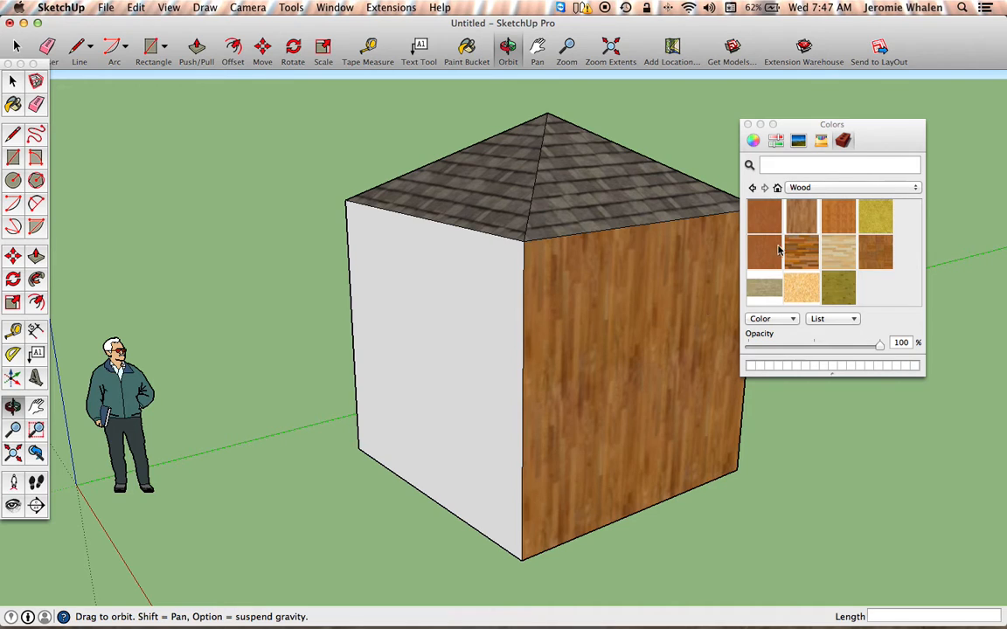
{"action": "left_click", "coordinate": [406, 292]}
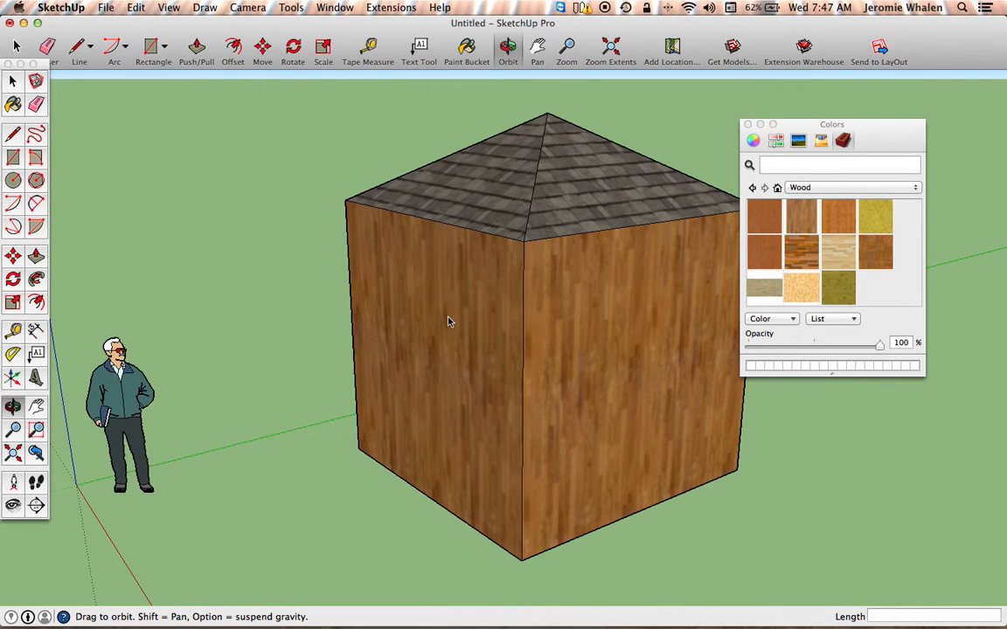
Step: Cover the remaining two outer walls with the same brown wood plank material, replacing the reddish wood tried on one of them
{"action": "left_click_drag", "start_coordinate": [650, 248], "coordinate": [255, 315]}
{"action": "left_click_drag", "start_coordinate": [632, 353], "coordinate": [222, 284]}
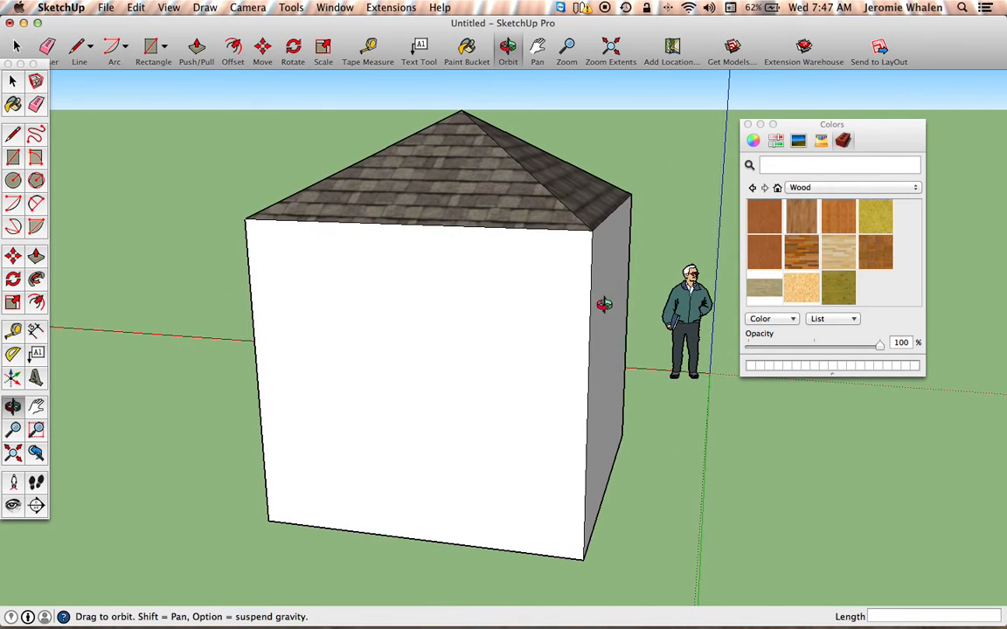
{"action": "left_click_drag", "start_coordinate": [600, 300], "coordinate": [539, 301]}
{"action": "left_click", "coordinate": [762, 215]}
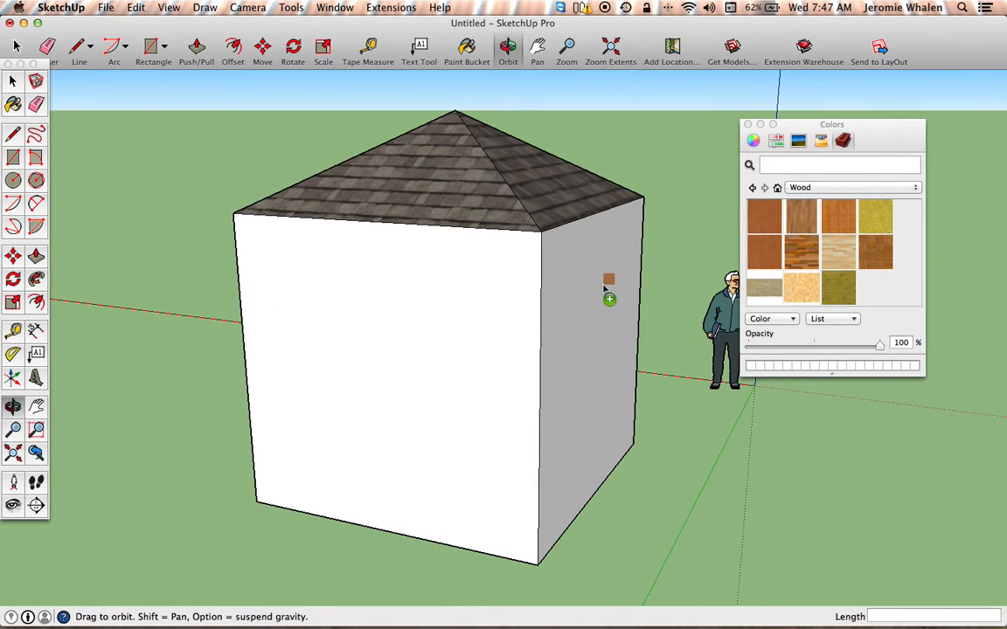
{"action": "left_click", "coordinate": [605, 294]}
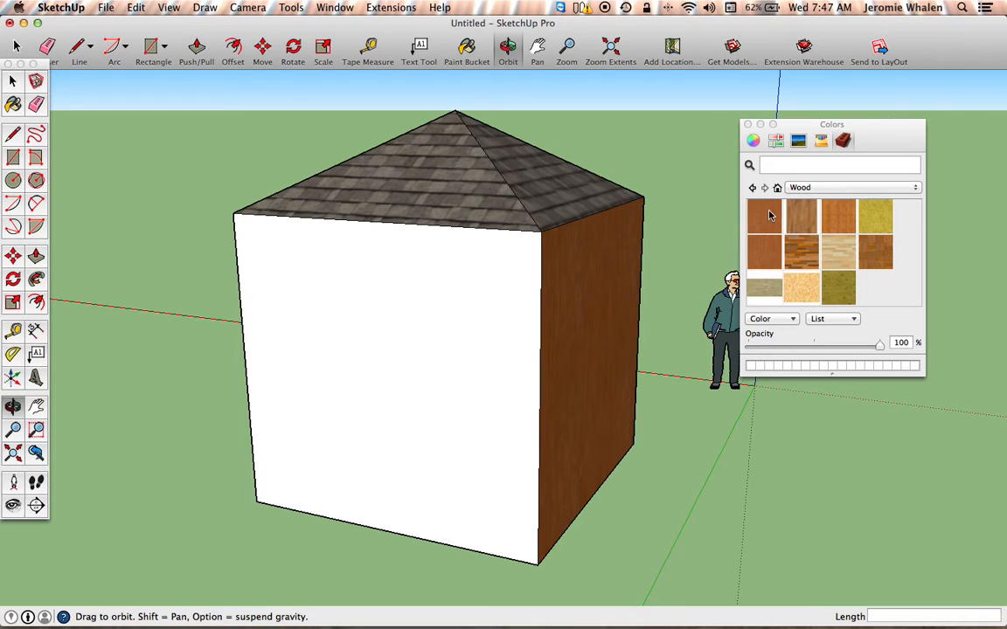
{"action": "left_click", "coordinate": [802, 220]}
{"action": "left_click", "coordinate": [587, 290]}
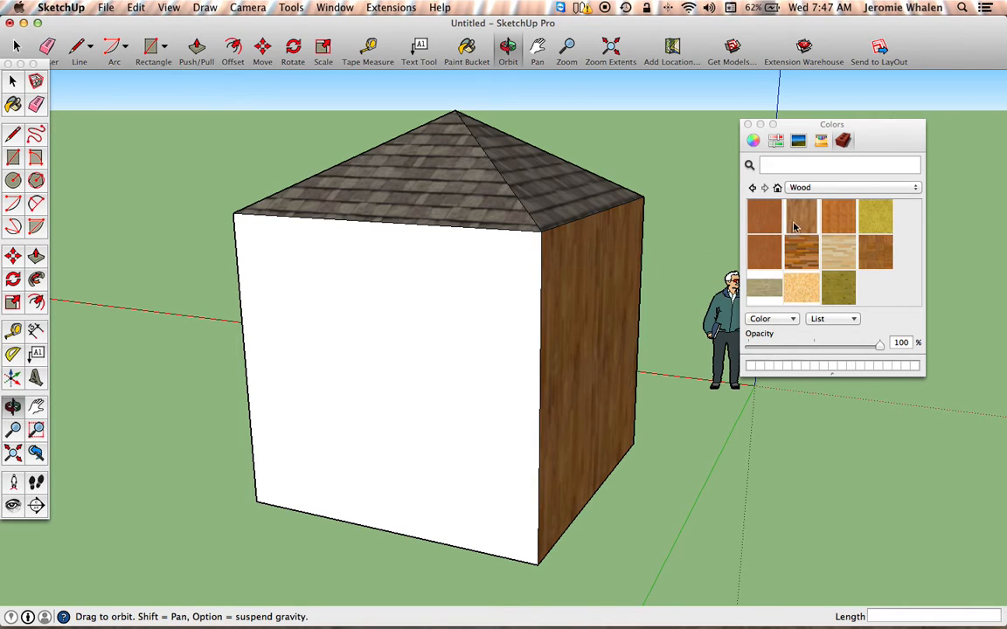
{"action": "left_click", "coordinate": [441, 292]}
Step: Open the 3D Warehouse and search it for a shed door
{"action": "mouse_move", "coordinate": [157, 192]}
{"action": "middle_mouse_down"}
{"action": "mouse_move", "coordinate": [715, 267]}
{"action": "mouse_move", "coordinate": [182, 300]}
{"action": "mouse_move", "coordinate": [349, 310]}
{"action": "mouse_move", "coordinate": [499, 224]}
{"action": "mouse_move", "coordinate": [454, 251]}
{"action": "mouse_move", "coordinate": [420, 254]}
{"action": "middle_mouse_up"}
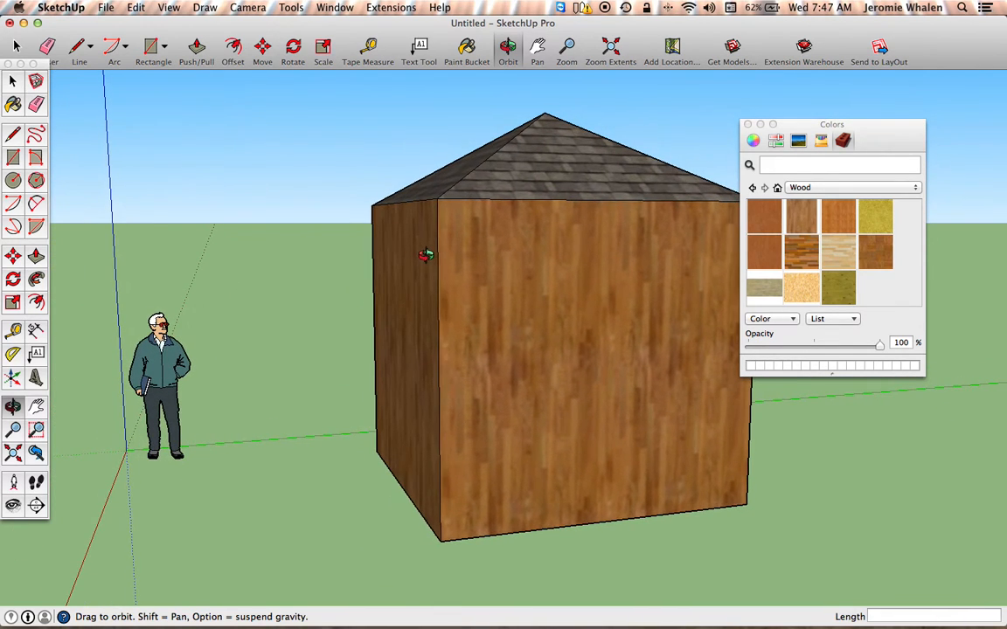
{"action": "left_click", "coordinate": [537, 49]}
{"action": "left_click_drag", "start_coordinate": [597, 268], "coordinate": [508, 279]}
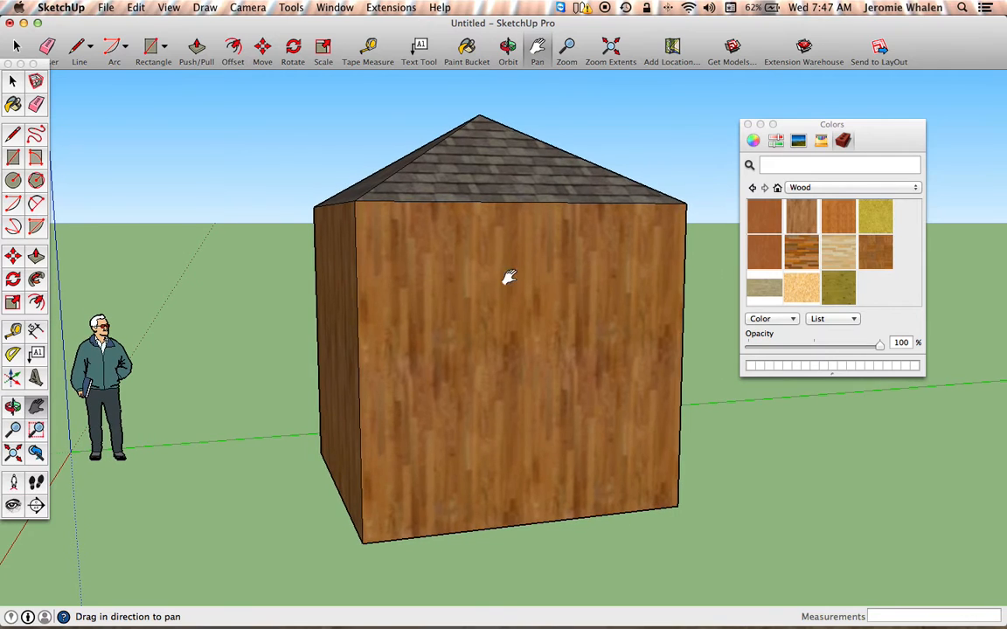
{"action": "left_click", "coordinate": [508, 48]}
{"action": "left_click_drag", "start_coordinate": [263, 262], "coordinate": [330, 302]}
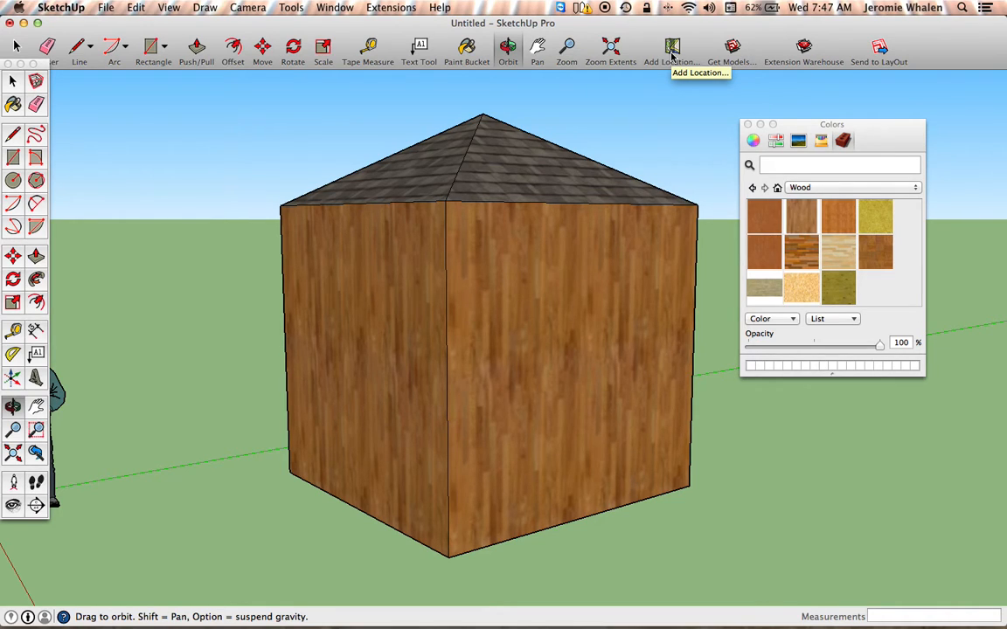
{"action": "left_click", "coordinate": [733, 50]}
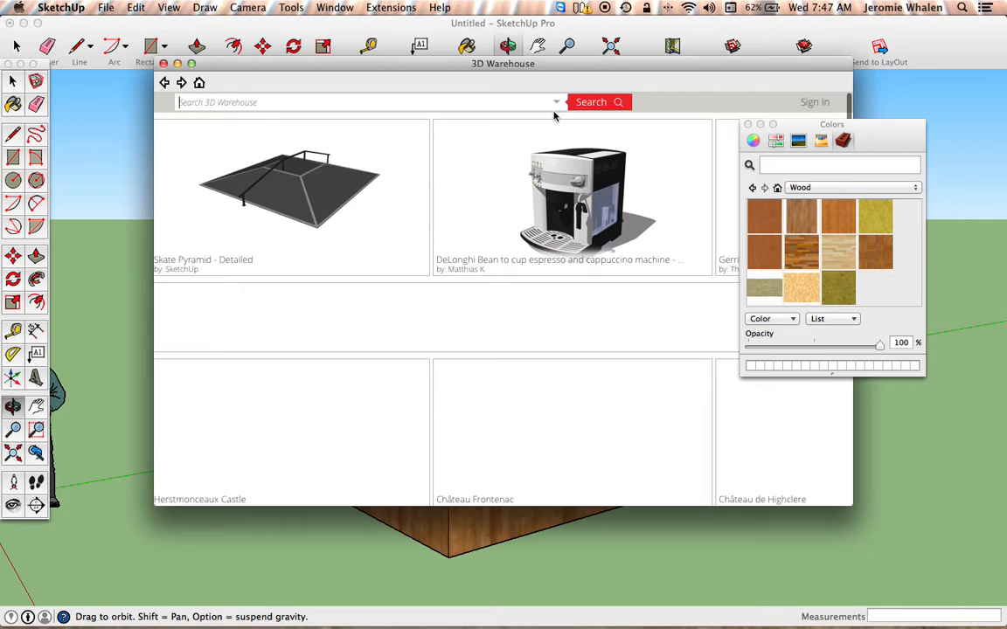
{"action": "left_click", "coordinate": [342, 103]}
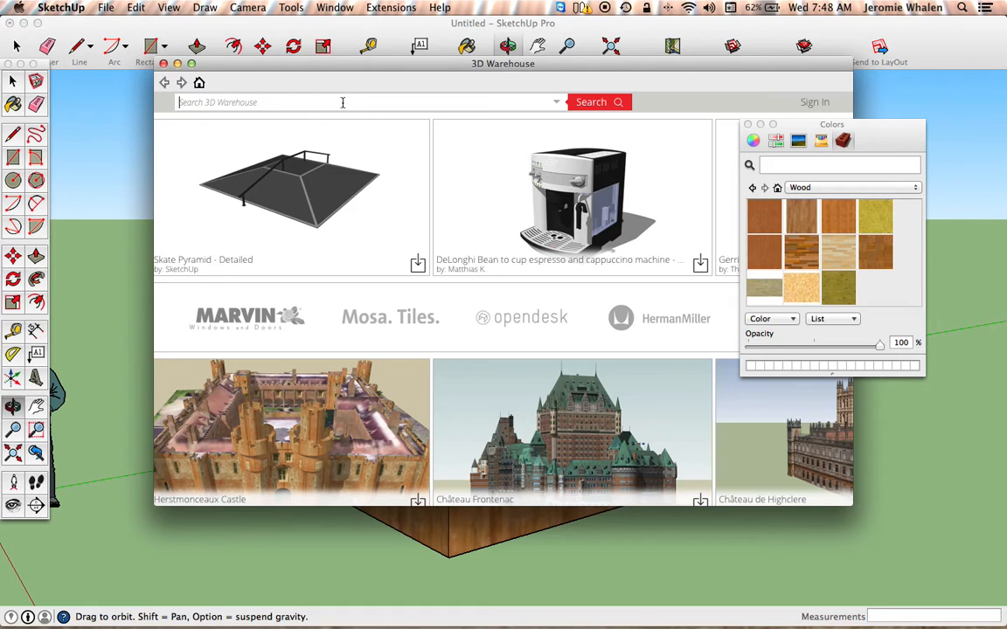
{"action": "type", "text": "door"}
{"action": "key", "text": "BackSpace"}
{"action": "key", "text": "BackSpace"}
{"action": "key", "text": "BackSpace"}
{"action": "type", "text": "shed"}
{"action": "key", "text": "Return"}
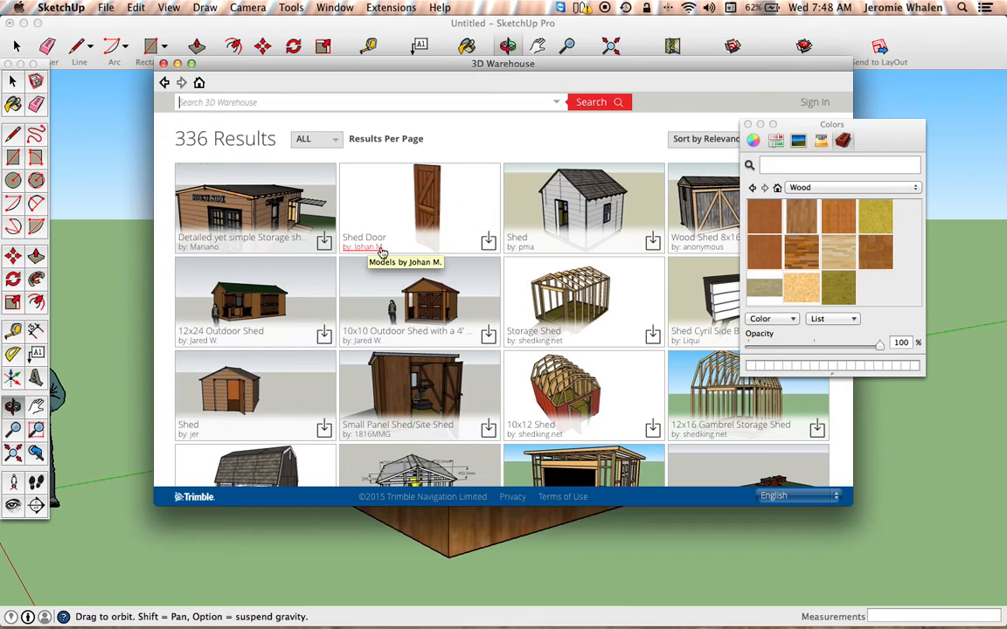
Step: Load the Shed Door model directly into the drawing and place it on the bottom edge of a side wall
{"action": "left_click", "coordinate": [488, 242]}
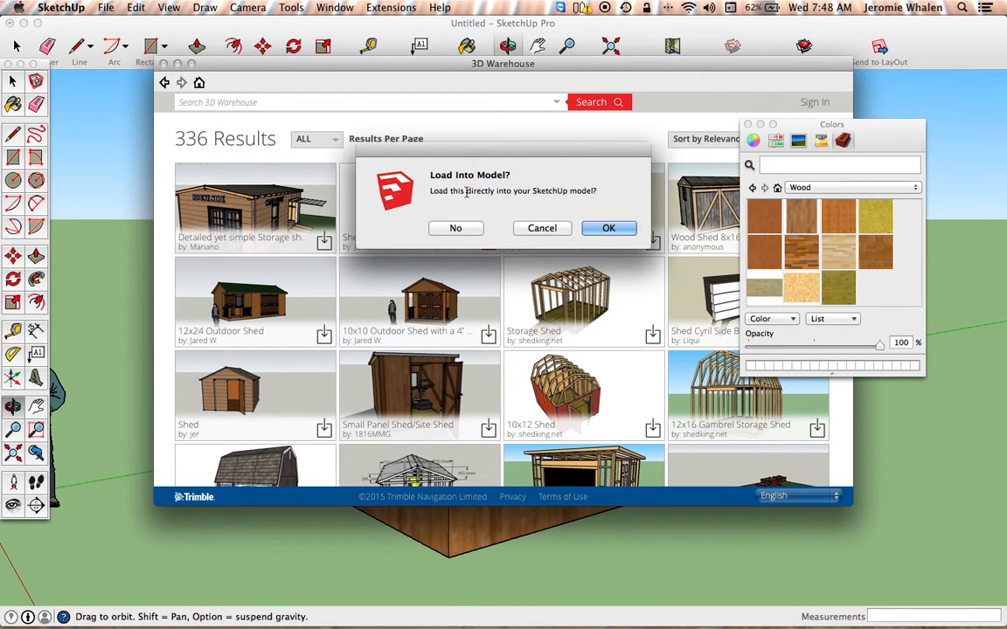
{"action": "left_click", "coordinate": [614, 228]}
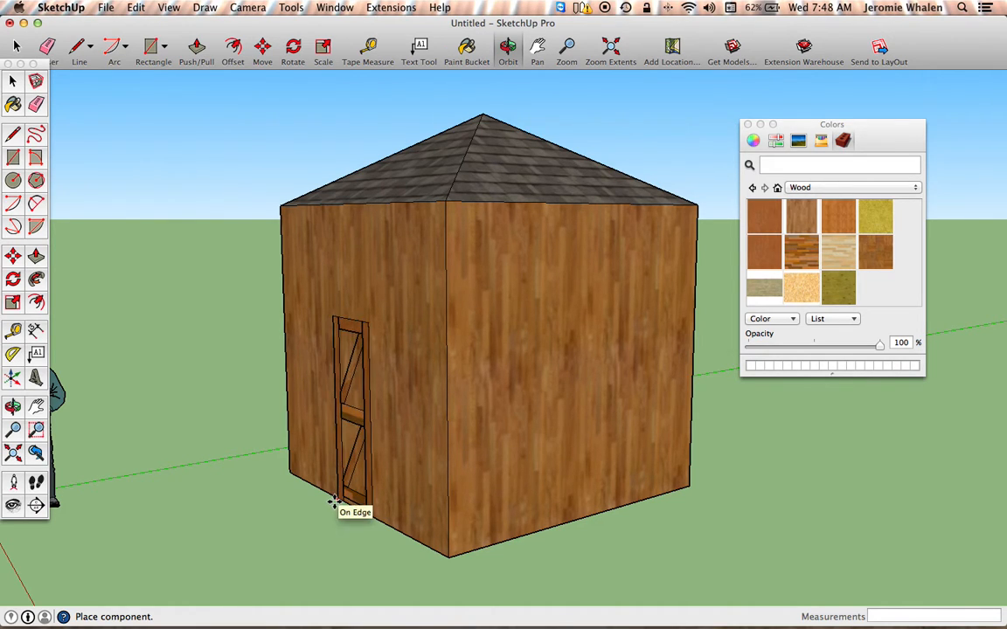
{"action": "left_click", "coordinate": [333, 500]}
{"action": "key", "text": "m"}
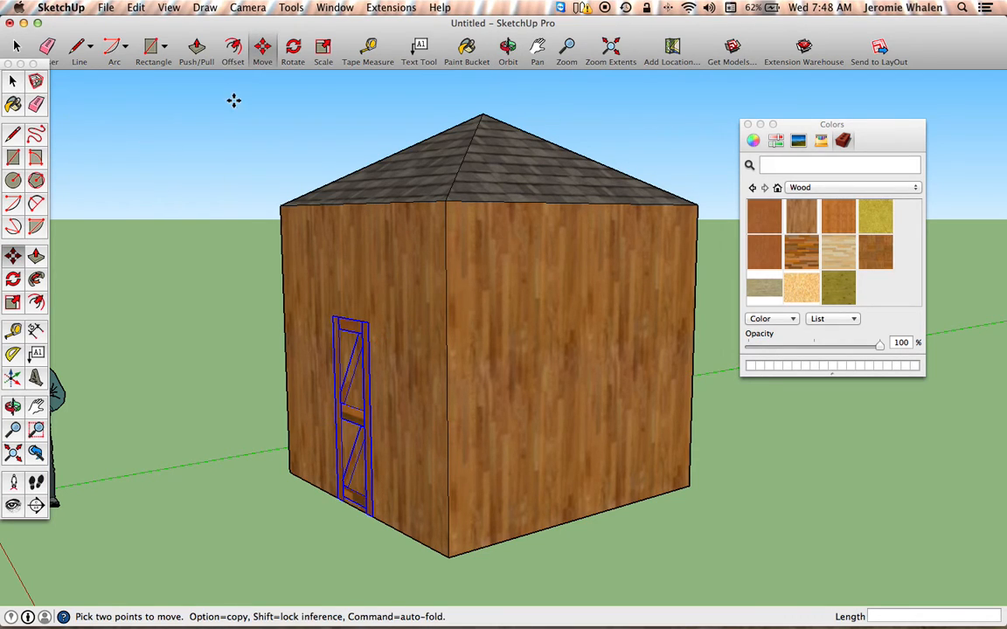
Step: Trace the placed door's outline on the wall with lines along both 6' sides and across its top edge
{"action": "left_click", "coordinate": [508, 48]}
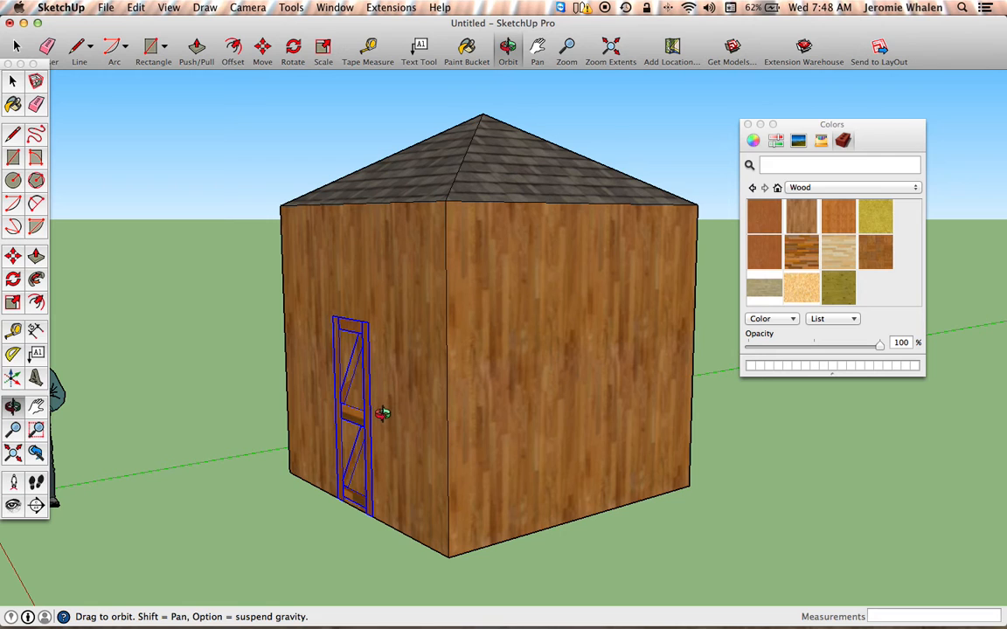
{"action": "scroll", "coordinate": [385, 411], "scroll_direction": "up", "scroll_amount": 5}
{"action": "left_click_drag", "start_coordinate": [465, 468], "coordinate": [689, 438]}
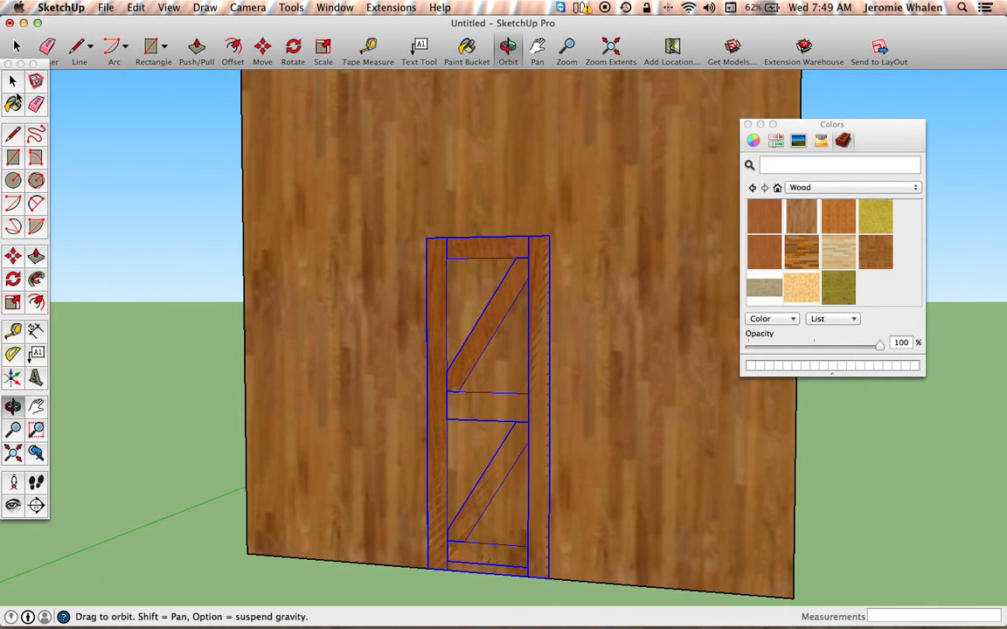
{"action": "left_click", "coordinate": [78, 48]}
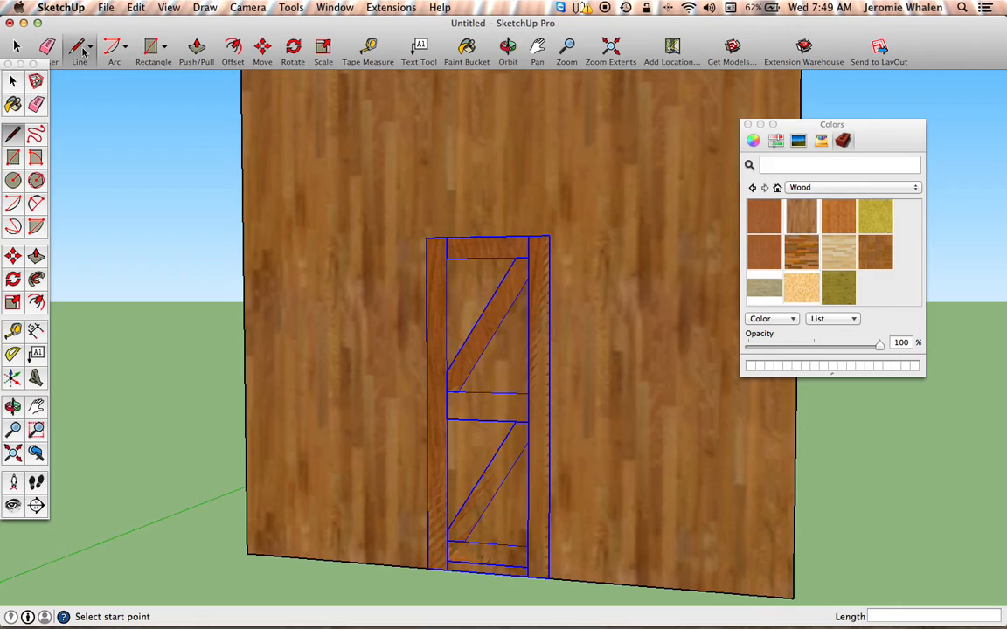
{"action": "left_click", "coordinate": [428, 567]}
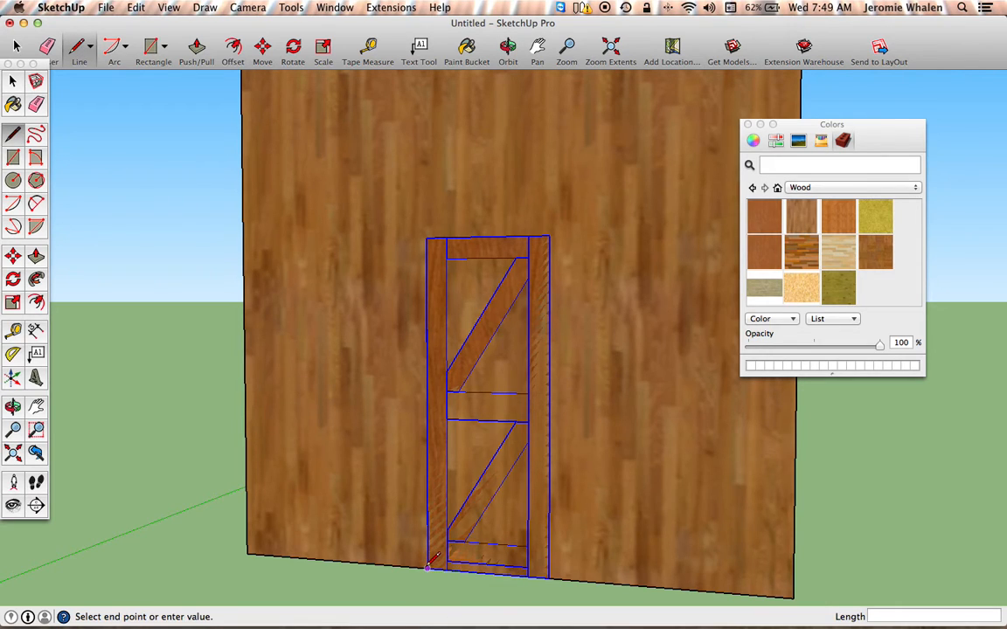
{"action": "left_click", "coordinate": [427, 236]}
{"action": "left_click", "coordinate": [550, 234]}
{"action": "left_click", "coordinate": [550, 568]}
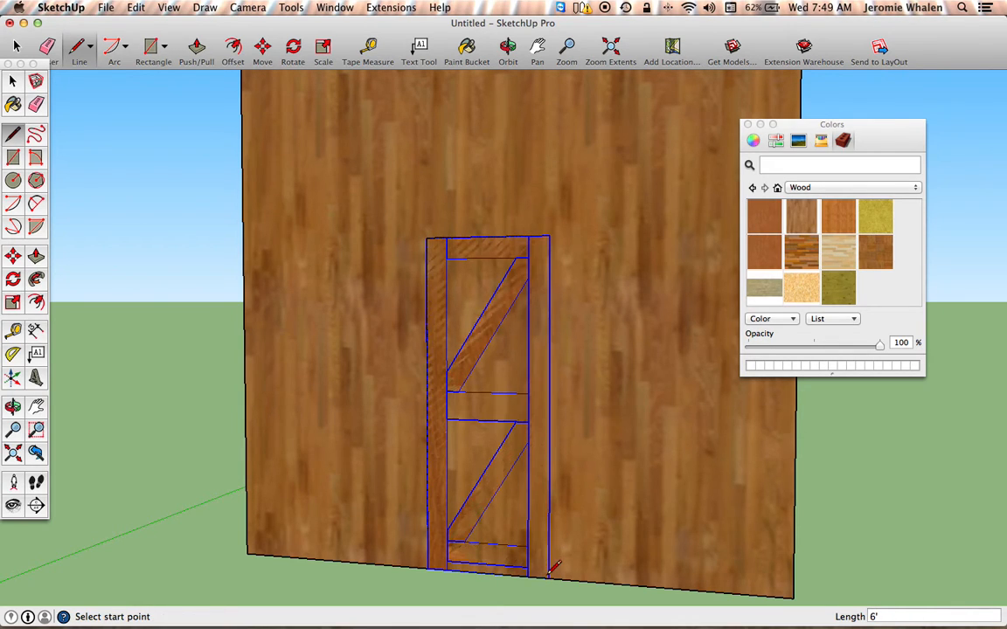
Step: Push the outlined wall face behind the door inward by 1 1/4" so it meets the door's plank face
{"action": "left_click", "coordinate": [196, 48]}
{"action": "left_click", "coordinate": [479, 374]}
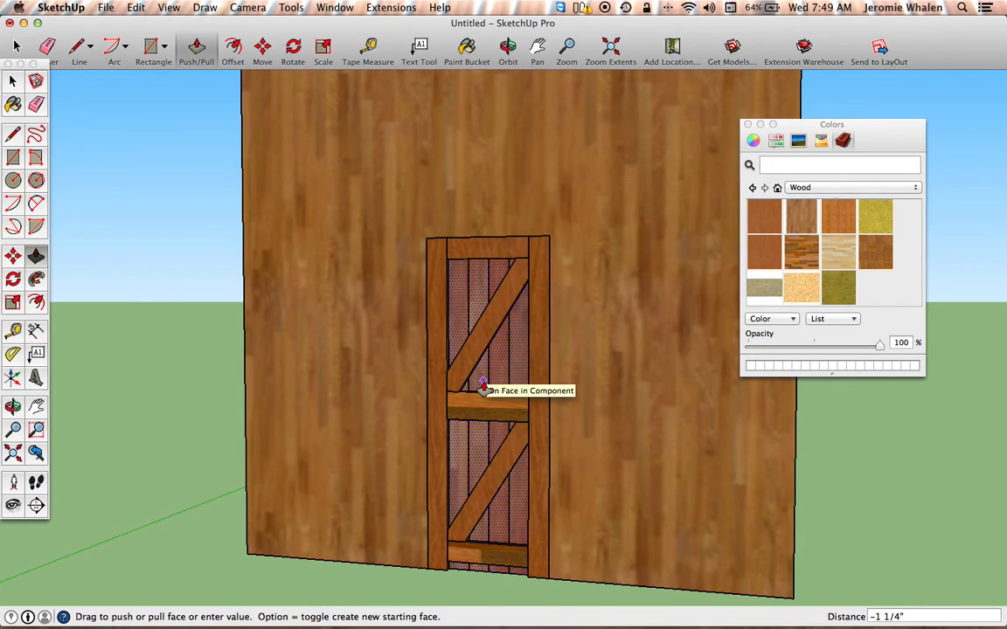
{"action": "left_click", "coordinate": [481, 386]}
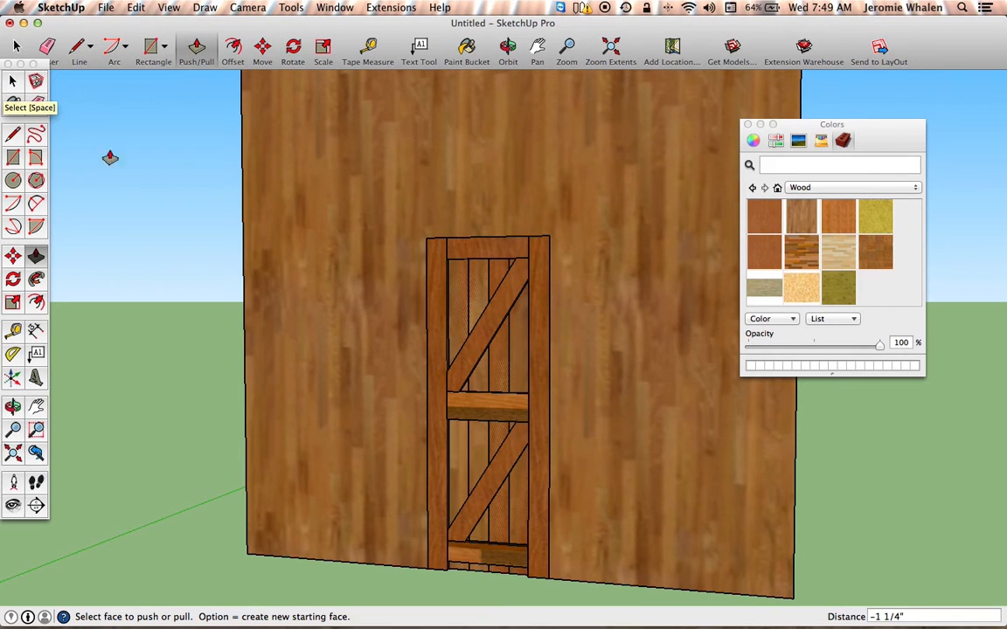
{"action": "left_click", "coordinate": [13, 81]}
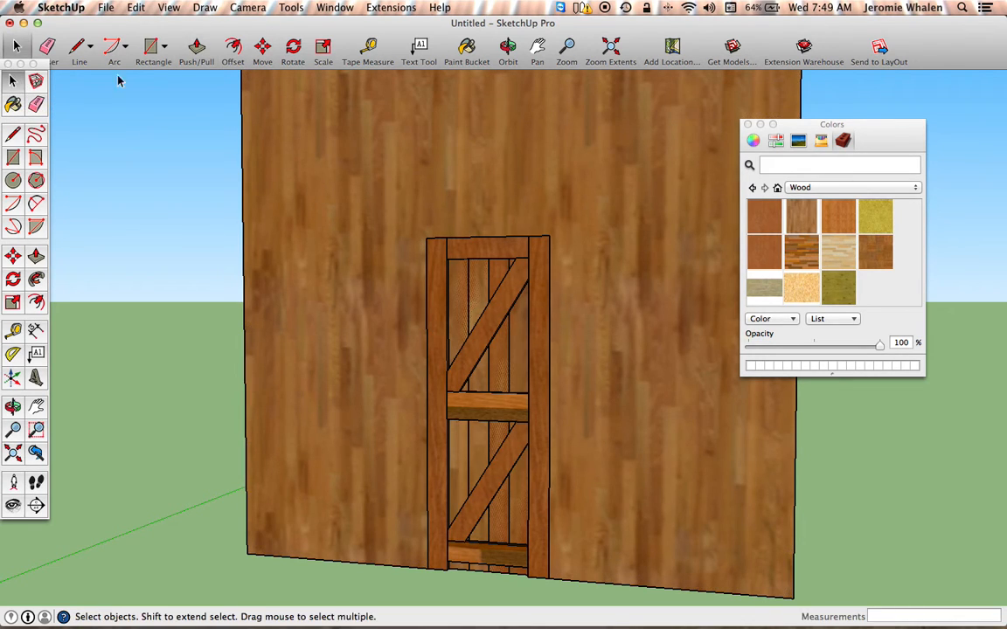
Step: Place a section plane on the outer side wall adjacent to the door wall
{"action": "scroll", "coordinate": [514, 249], "scroll_direction": "down", "scroll_amount": 5}
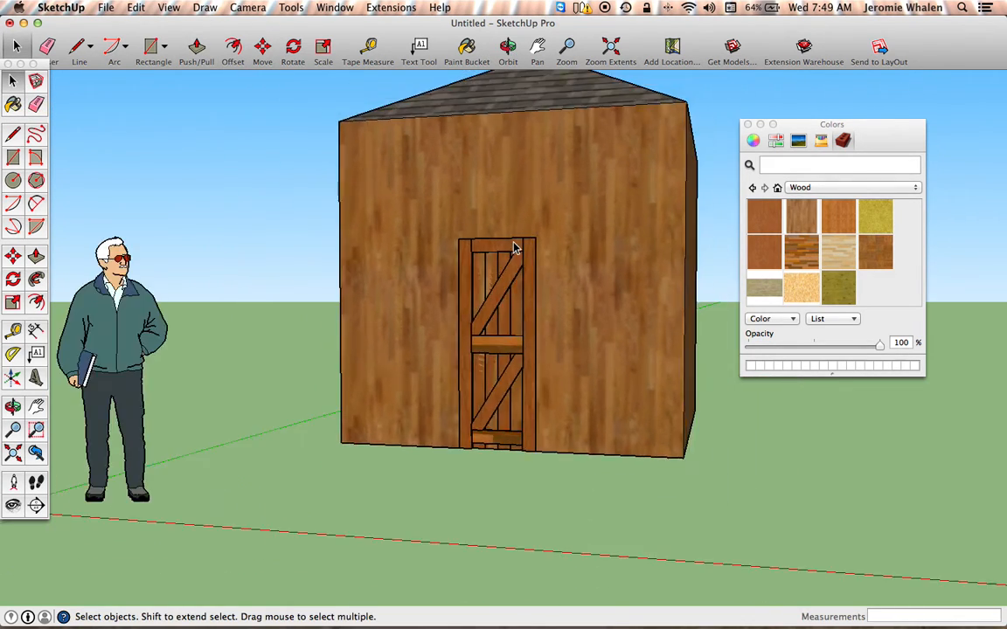
{"action": "left_click", "coordinate": [507, 49]}
{"action": "left_click_drag", "start_coordinate": [611, 225], "coordinate": [483, 362]}
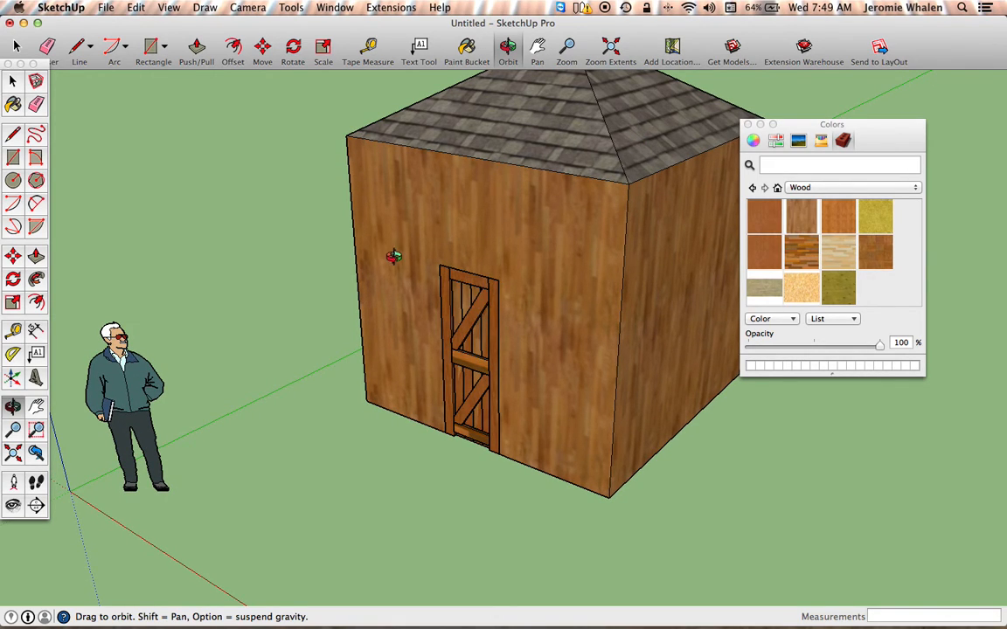
{"action": "left_click", "coordinate": [537, 49]}
{"action": "left_click_drag", "start_coordinate": [611, 243], "coordinate": [464, 344]}
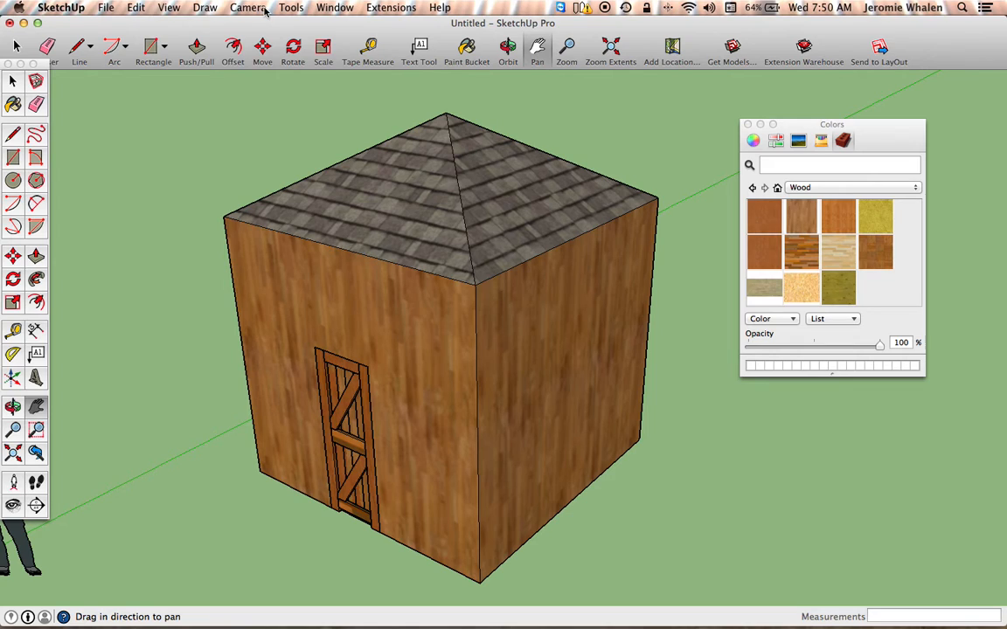
{"action": "mouse_move", "coordinate": [285, 10]}
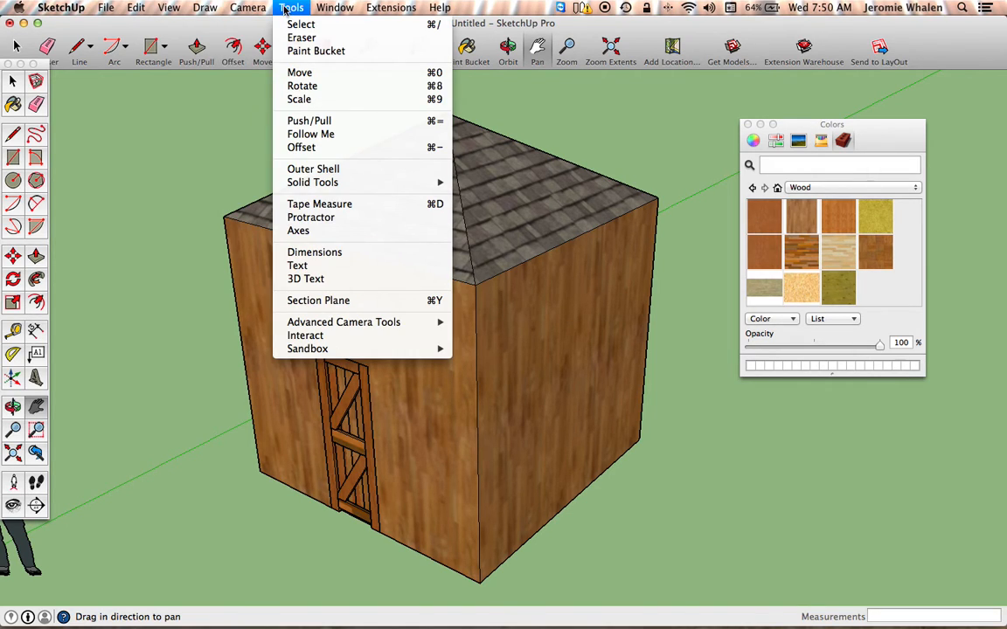
{"action": "left_click", "coordinate": [320, 301]}
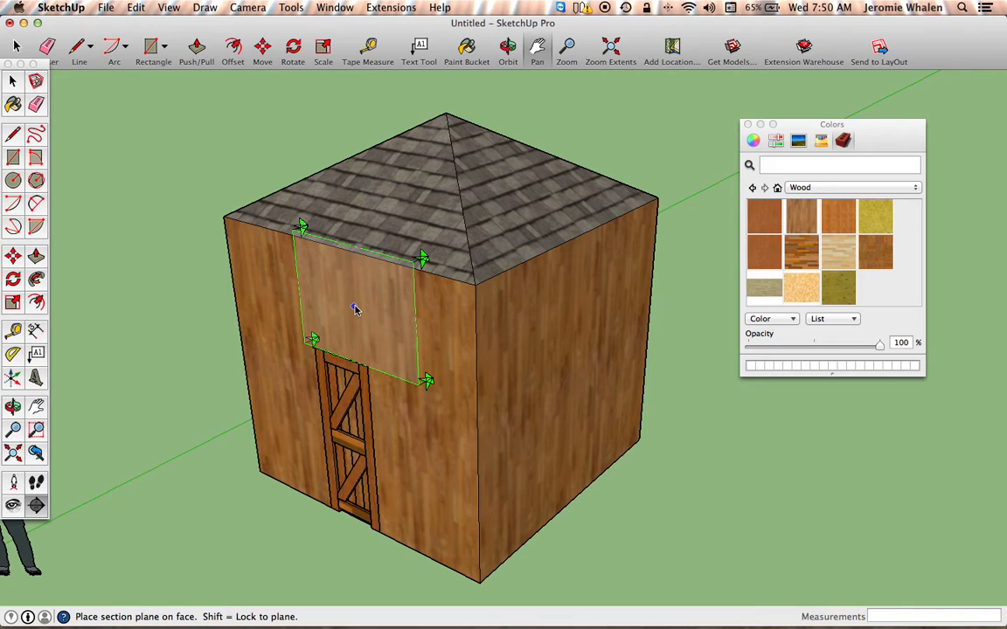
{"action": "left_click", "coordinate": [534, 381]}
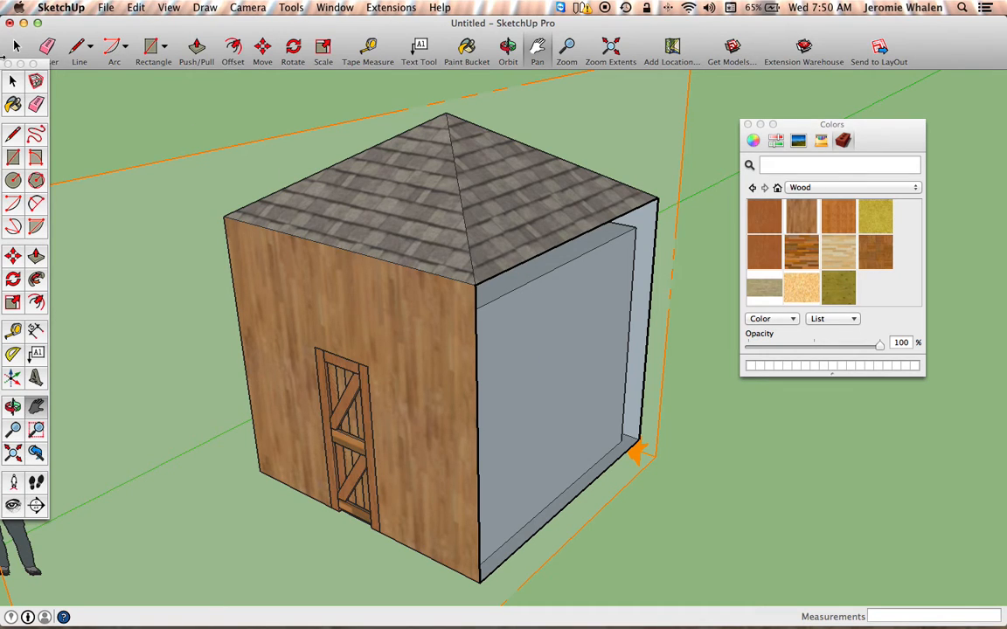
Step: Move the section plane about 4' 4 5/8" into the shed, cutting through the door wall and roof
{"action": "left_click", "coordinate": [263, 48]}
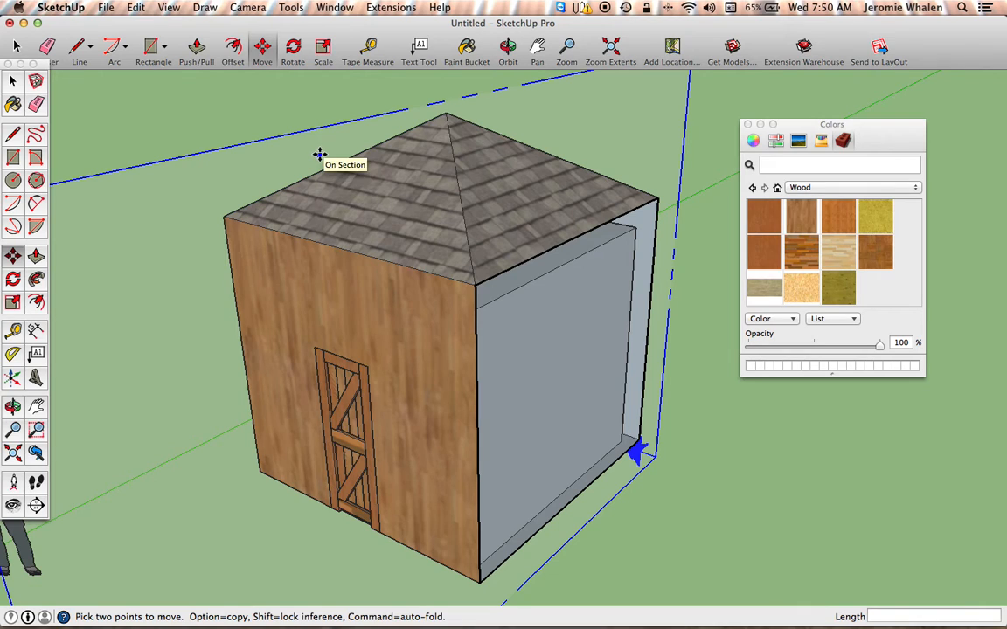
{"action": "left_click", "coordinate": [320, 154]}
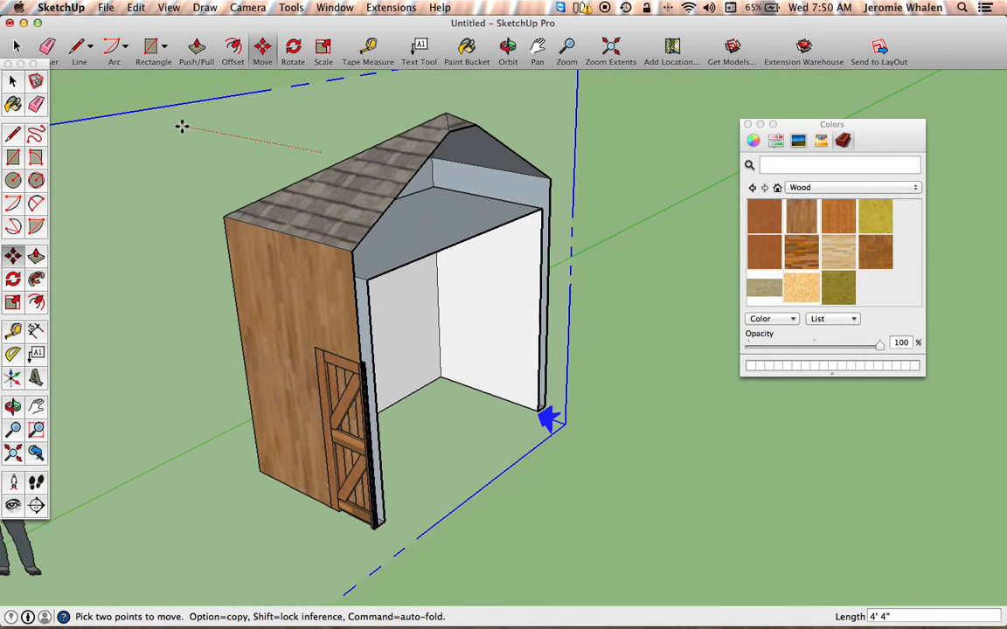
{"action": "left_click", "coordinate": [180, 127]}
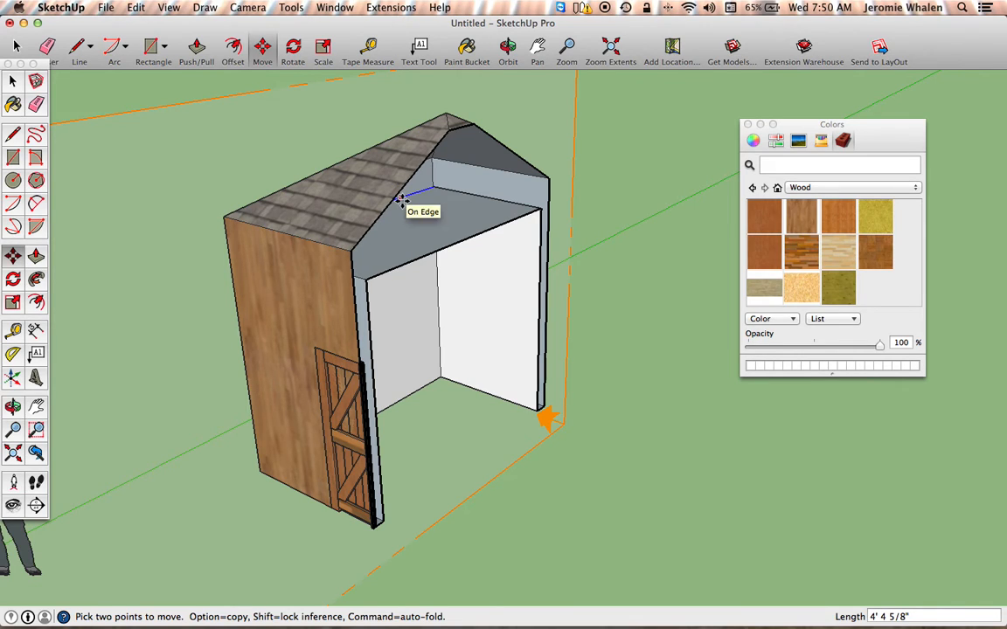
Step: Create a scene of the cutaway view, saving the style changes as a new style
{"action": "left_click", "coordinate": [337, 10]}
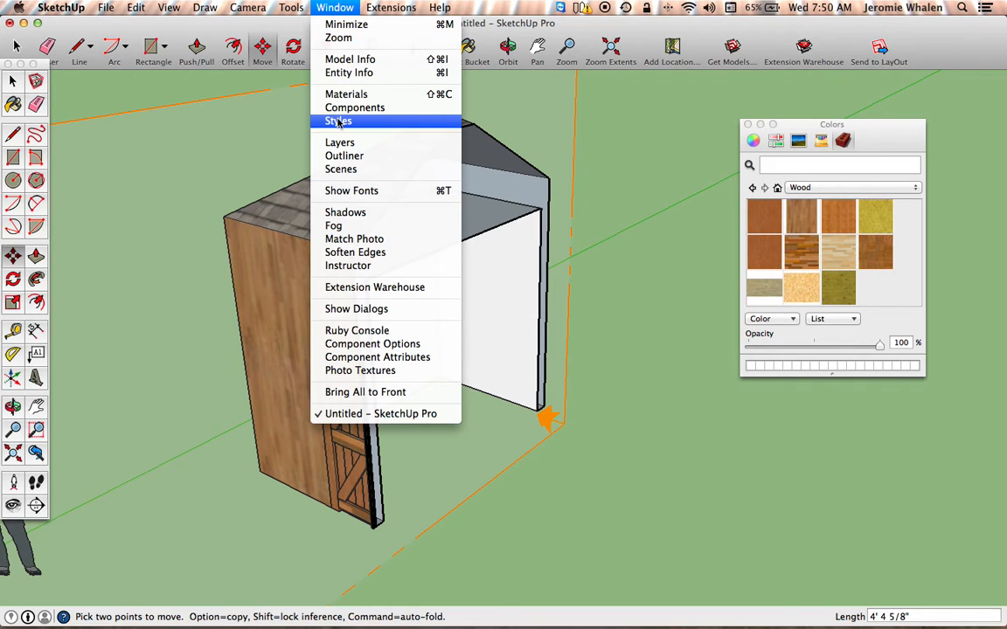
{"action": "left_click", "coordinate": [340, 170]}
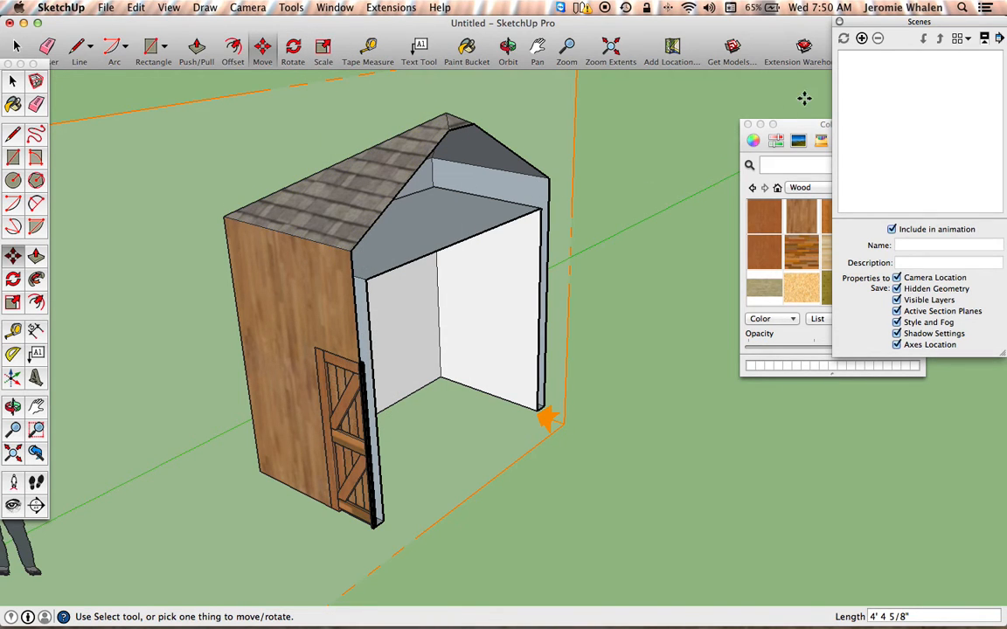
{"action": "left_click", "coordinate": [861, 39]}
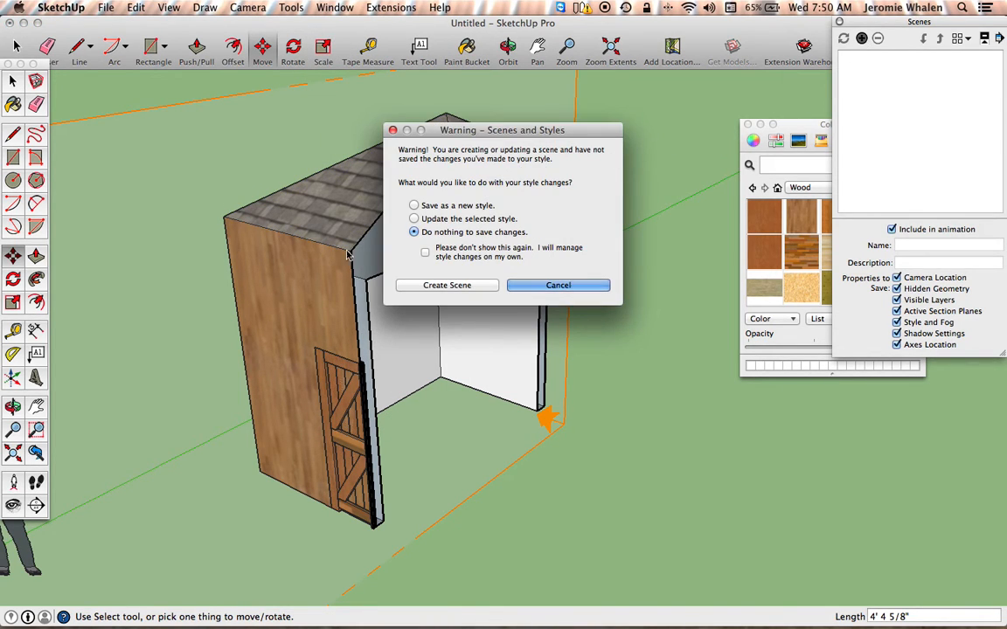
{"action": "left_click", "coordinate": [413, 205]}
{"action": "left_click", "coordinate": [447, 285]}
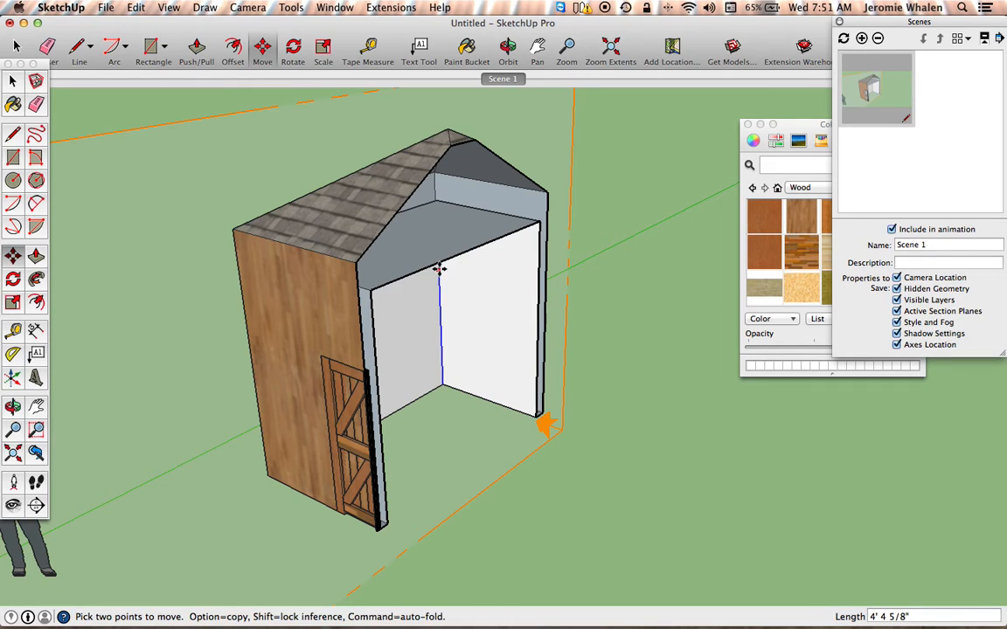
Step: Turn off the display of section planes and section cuts to restore the whole shed
{"action": "left_click", "coordinate": [171, 8]}
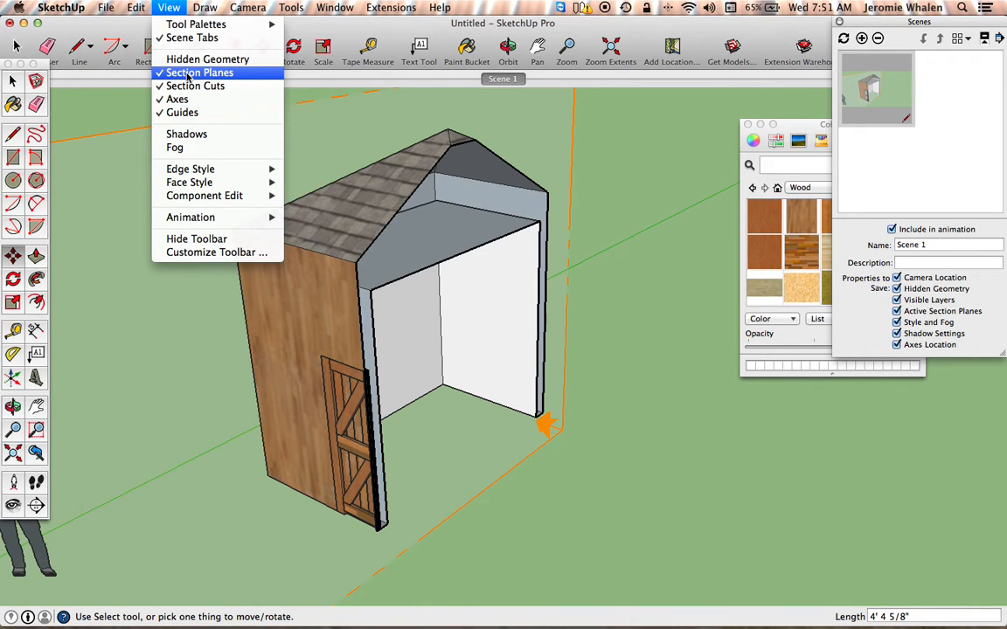
{"action": "left_click", "coordinate": [187, 74]}
{"action": "left_click", "coordinate": [170, 8]}
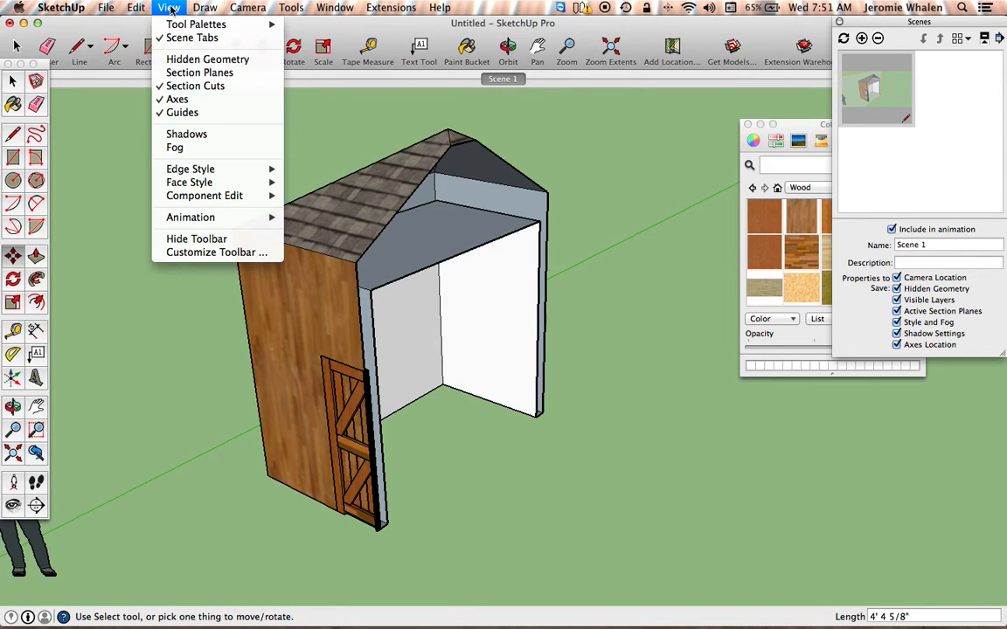
{"action": "left_click", "coordinate": [181, 87]}
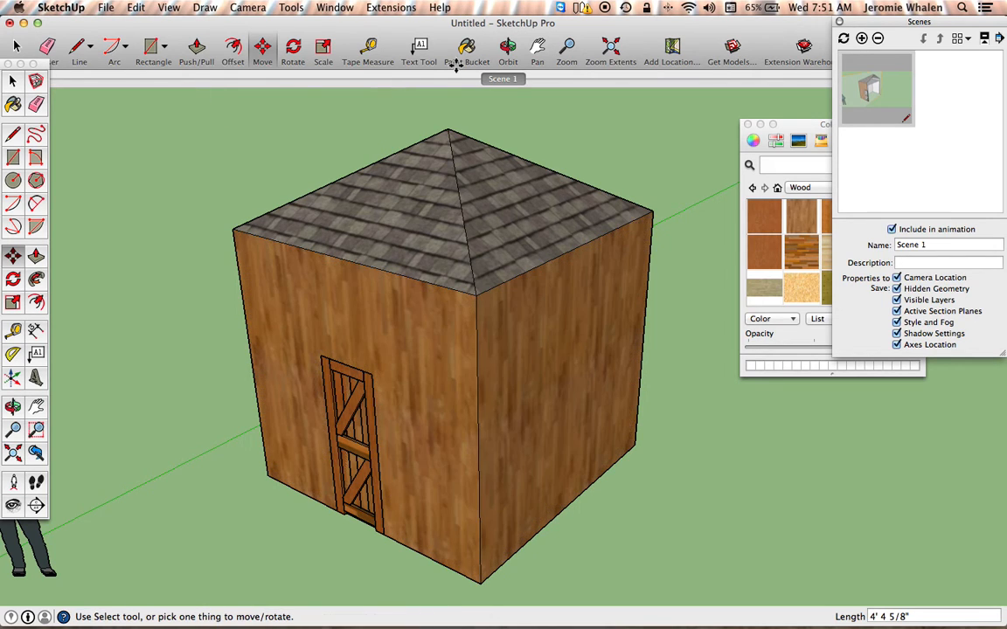
Step: Create a second scene showing the whole shed from the door side, saving its style as a new style
{"action": "left_click", "coordinate": [507, 46]}
{"action": "left_click_drag", "start_coordinate": [286, 355], "coordinate": [406, 328]}
{"action": "scroll", "coordinate": [405, 404], "scroll_direction": "down", "scroll_amount": 4}
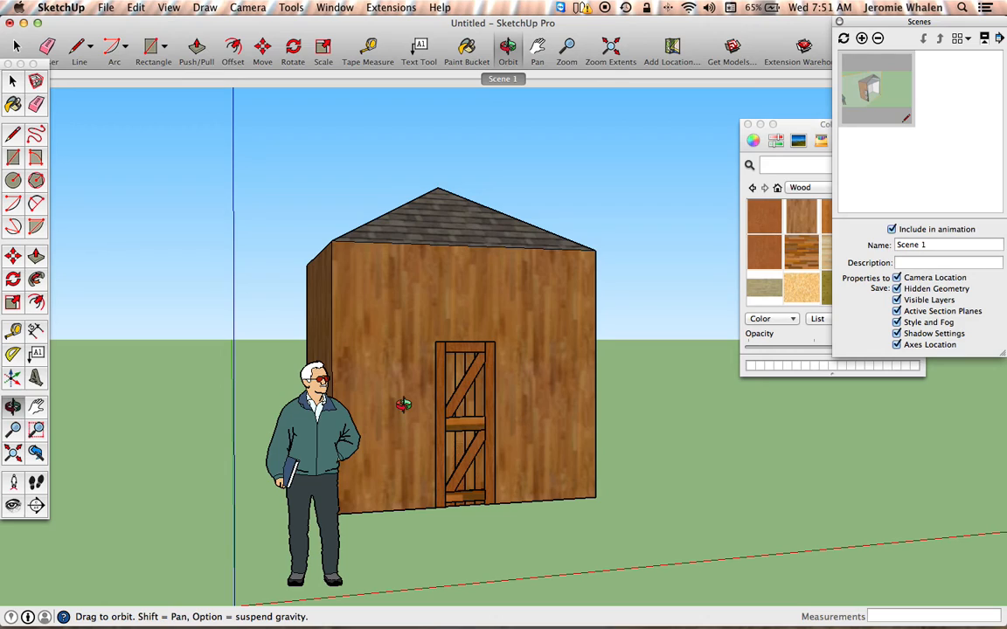
{"action": "left_click", "coordinate": [863, 40]}
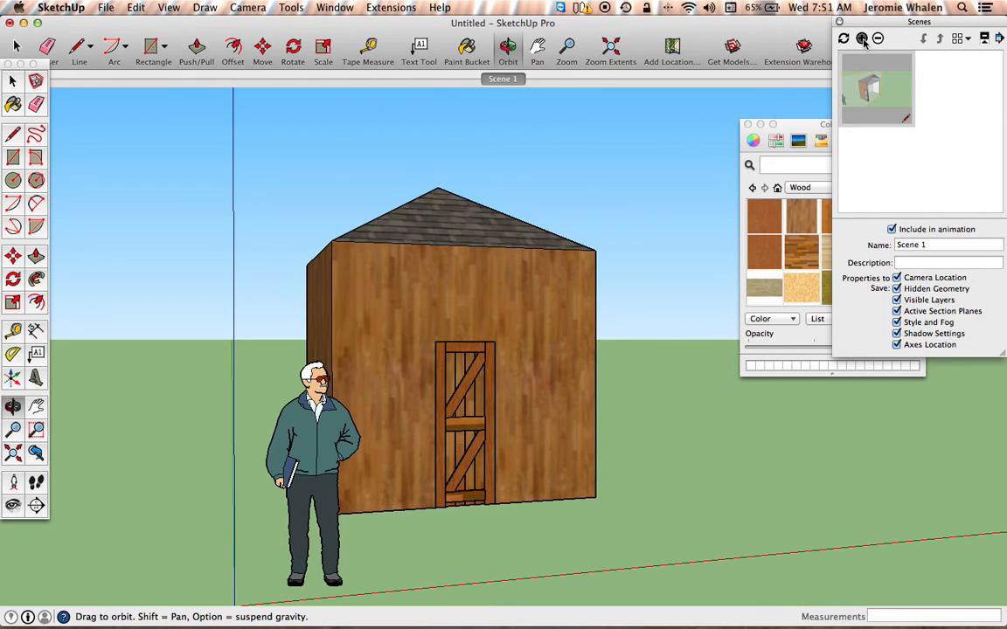
{"action": "left_click", "coordinate": [431, 207]}
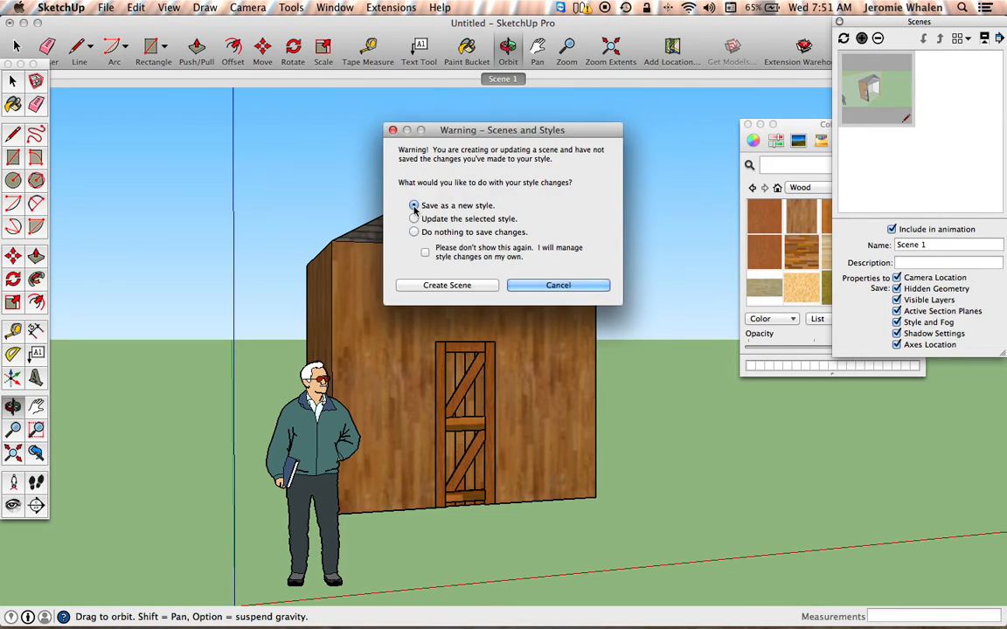
{"action": "left_click", "coordinate": [437, 286]}
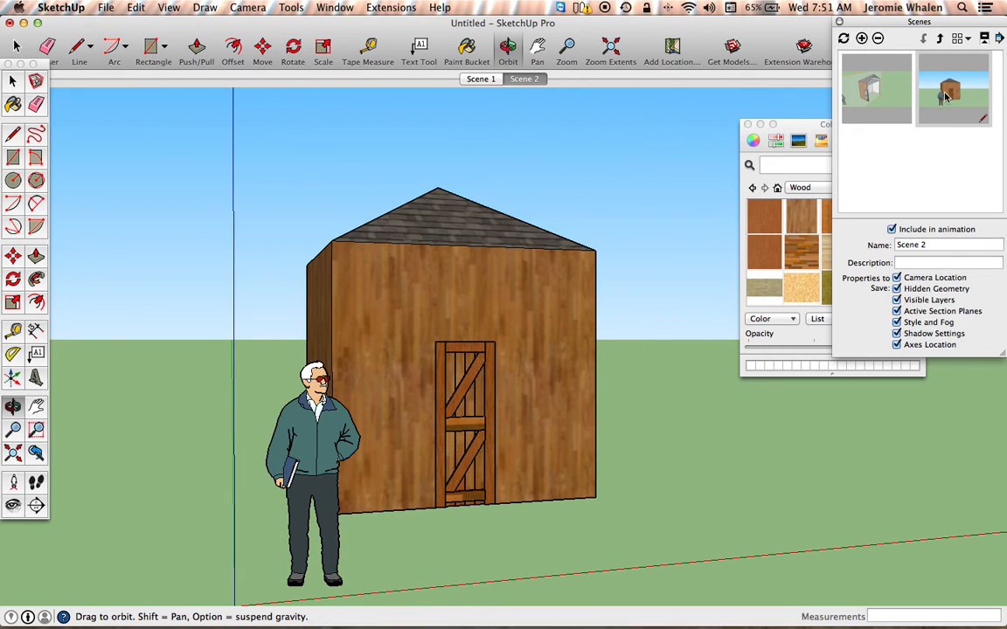
Step: Recall the cutaway scene and move the Colors window clear of the Scenes window
{"action": "left_click", "coordinate": [875, 99]}
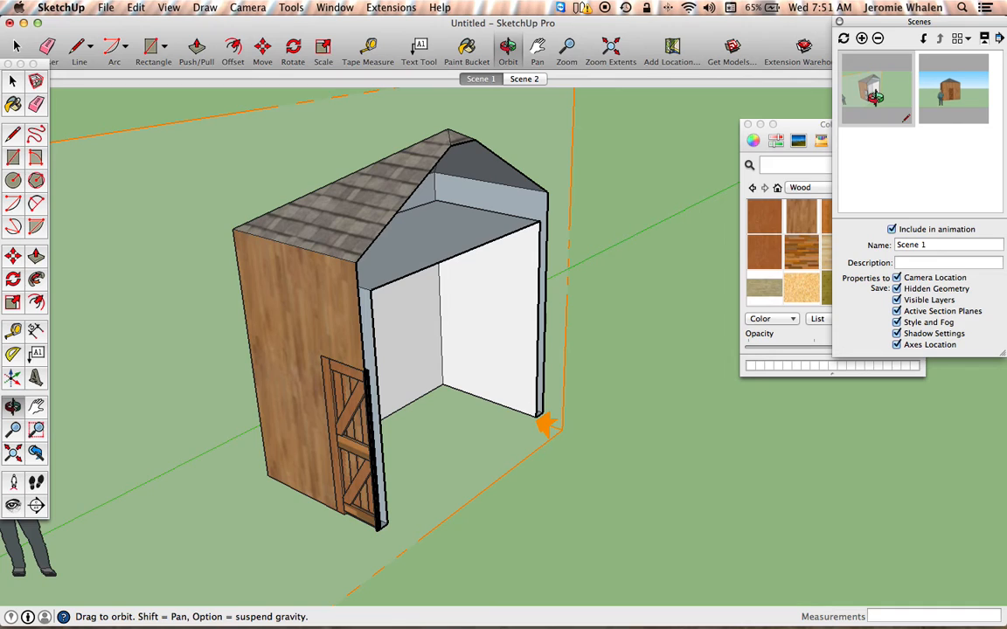
{"action": "left_click_drag", "start_coordinate": [820, 149], "coordinate": [716, 107]}
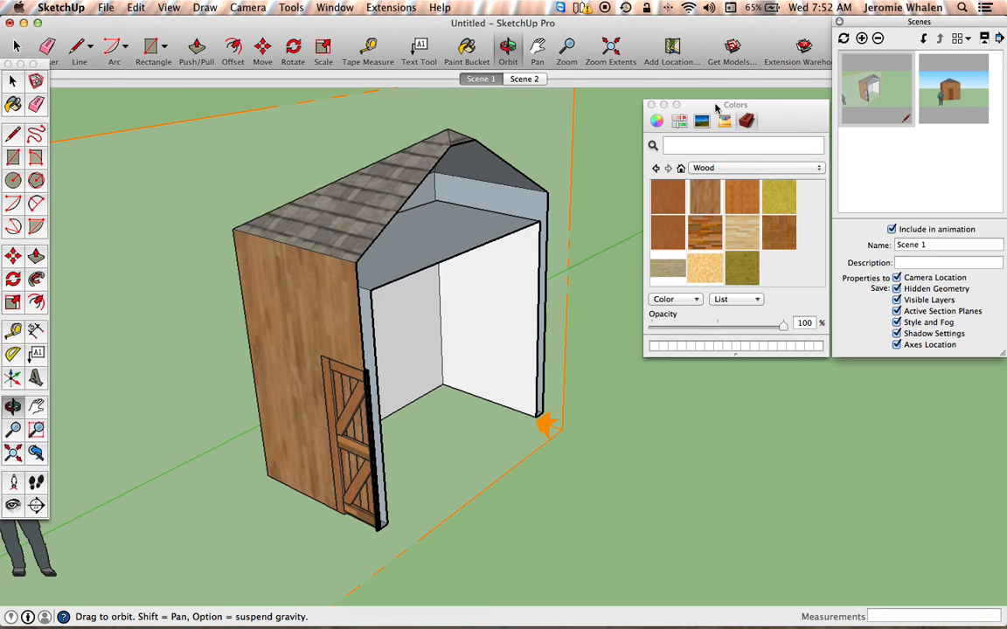
{"action": "left_click", "coordinate": [102, 8]}
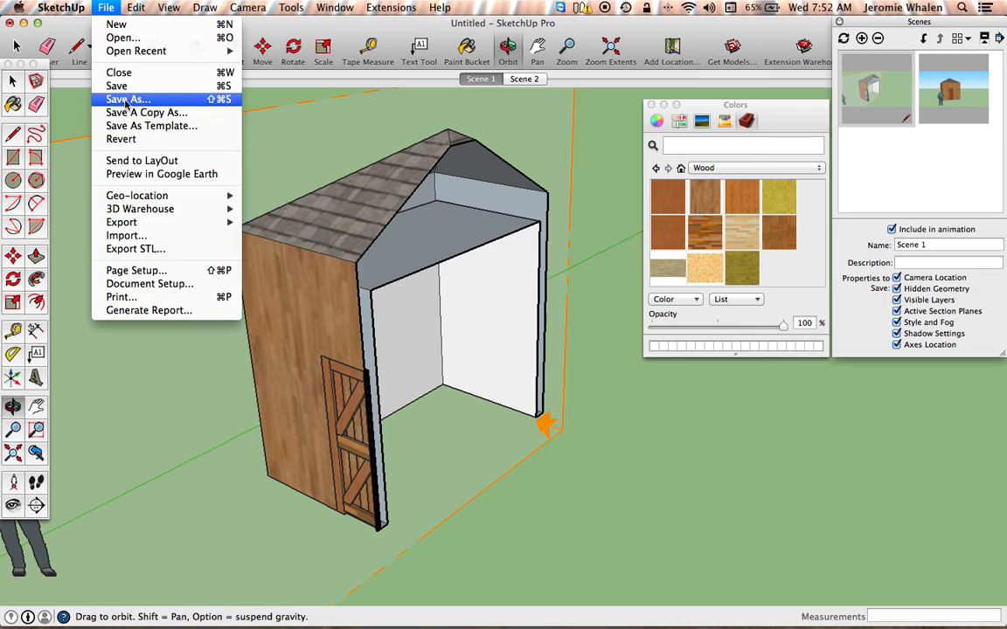
{"action": "left_click", "coordinate": [692, 464]}
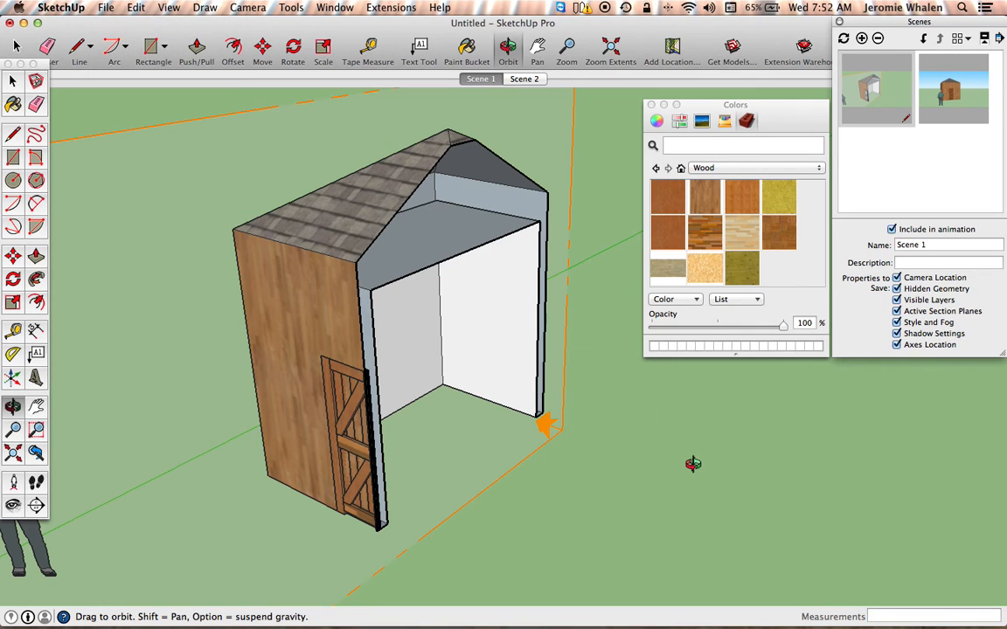